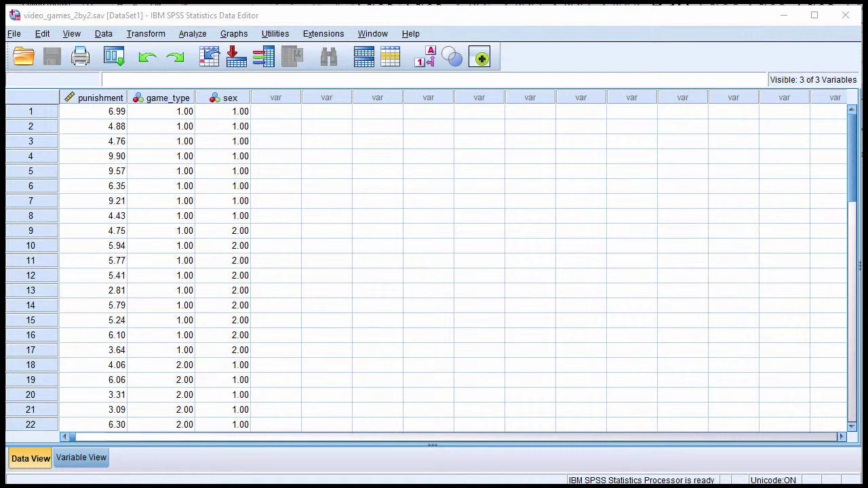
Select and deselect the punishment column in the Data Editor a few times
{"action": "left_click", "coordinate": [108, 114]}
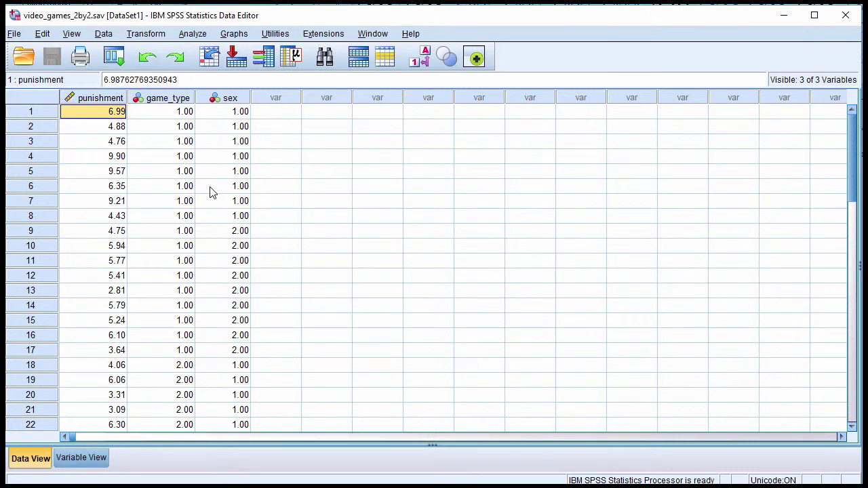
{"action": "left_click", "coordinate": [111, 104]}
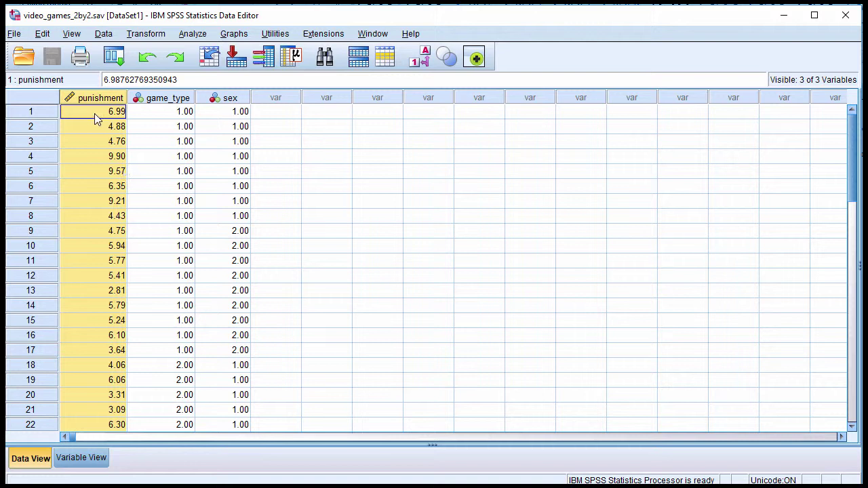
{"action": "left_click", "coordinate": [94, 113]}
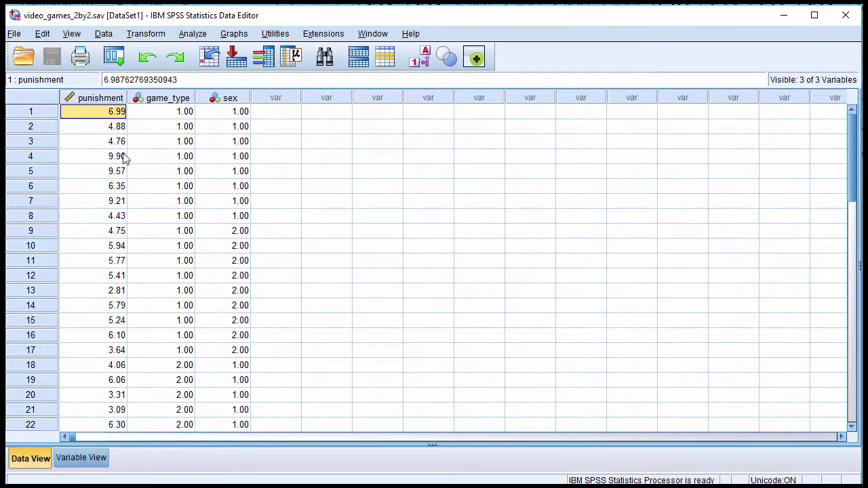
{"action": "left_click", "coordinate": [96, 99]}
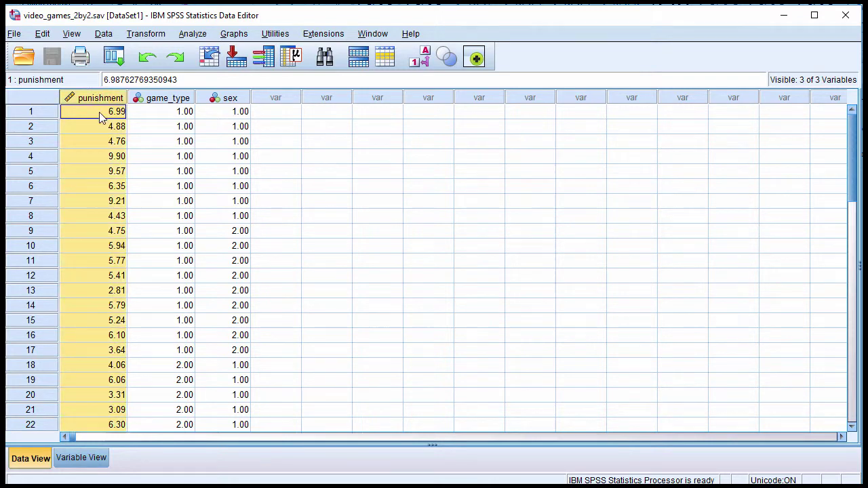
{"action": "left_click", "coordinate": [100, 116]}
{"action": "scroll", "coordinate": [110, 333], "scroll_direction": "down", "scroll_amount": 10}
{"action": "scroll", "coordinate": [113, 333], "scroll_direction": "up", "scroll_amount": 10}
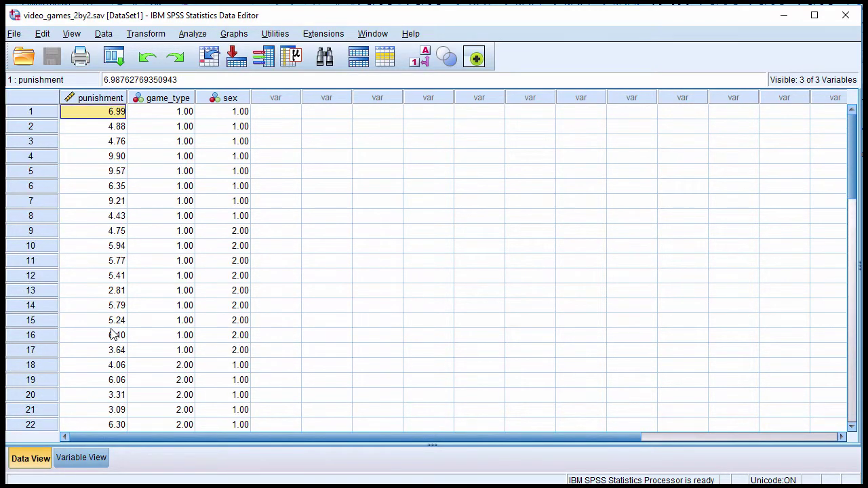
{"action": "left_click", "coordinate": [99, 102]}
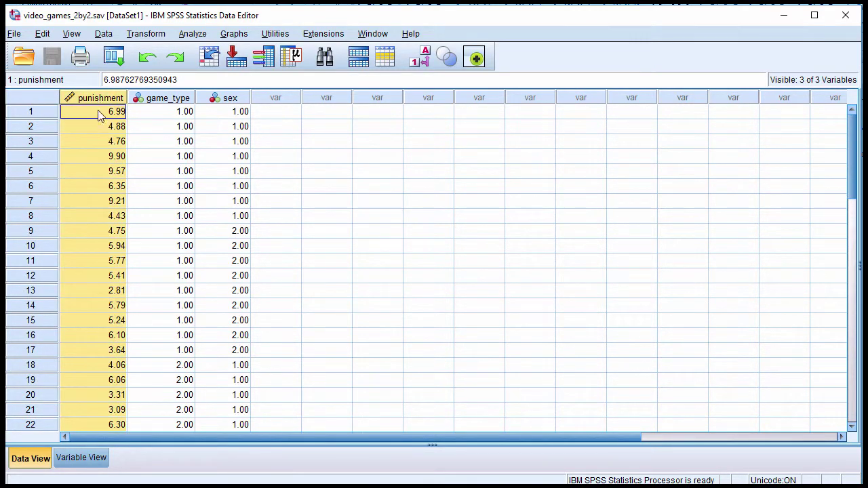
{"action": "left_click", "coordinate": [99, 116]}
Start a Frequencies analysis with punishment as the variable
{"action": "left_click", "coordinate": [103, 102]}
{"action": "left_click", "coordinate": [183, 34]}
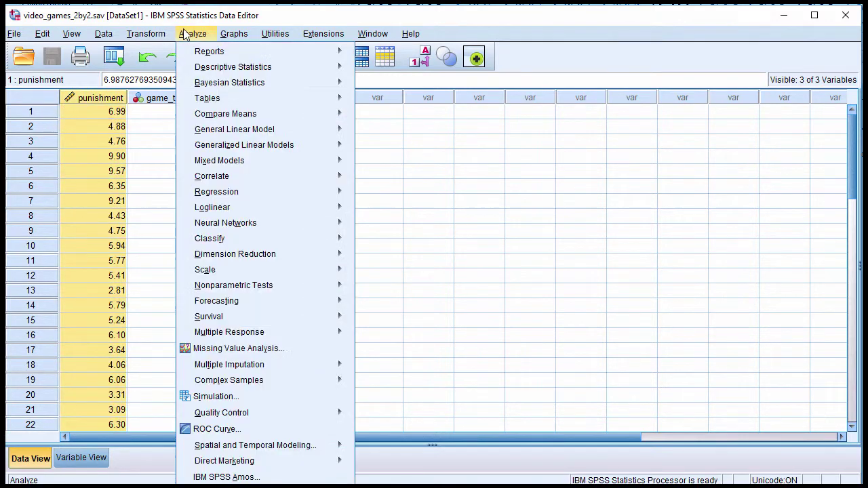
{"action": "mouse_move", "coordinate": [332, 67]}
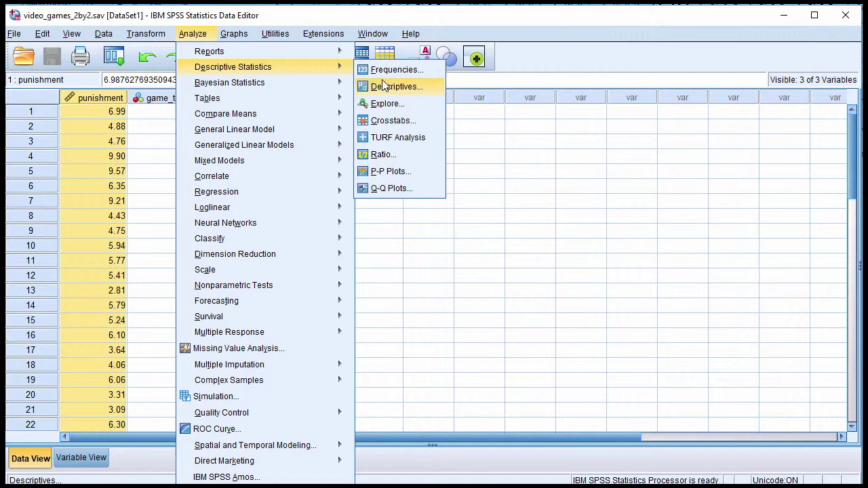
{"action": "left_click", "coordinate": [390, 71]}
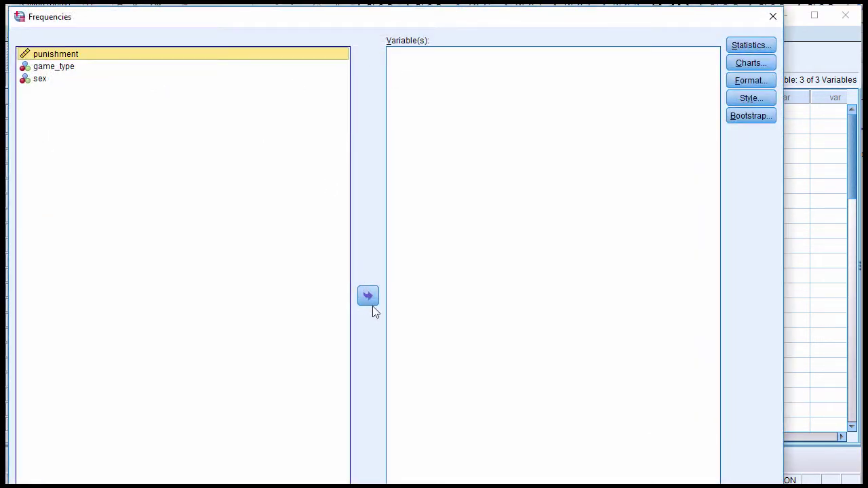
{"action": "left_click", "coordinate": [368, 298]}
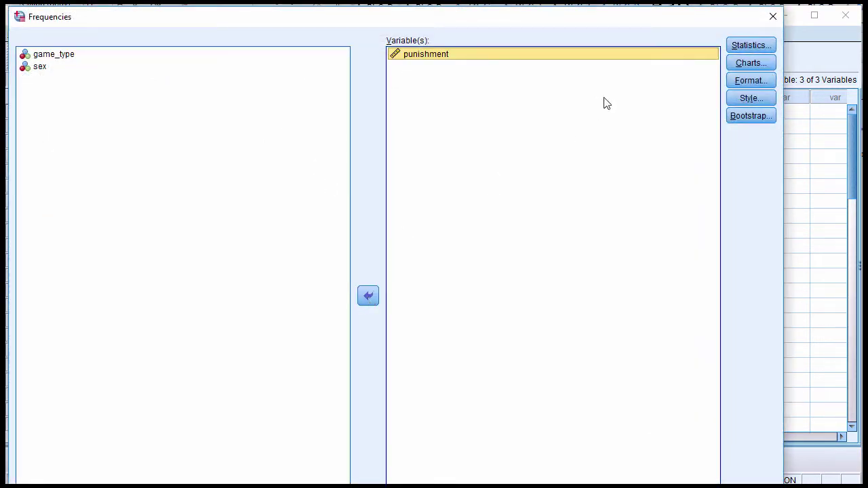
Request Skewness and Kurtosis statistics and turn off the frequency tables display
{"action": "left_click", "coordinate": [749, 45]}
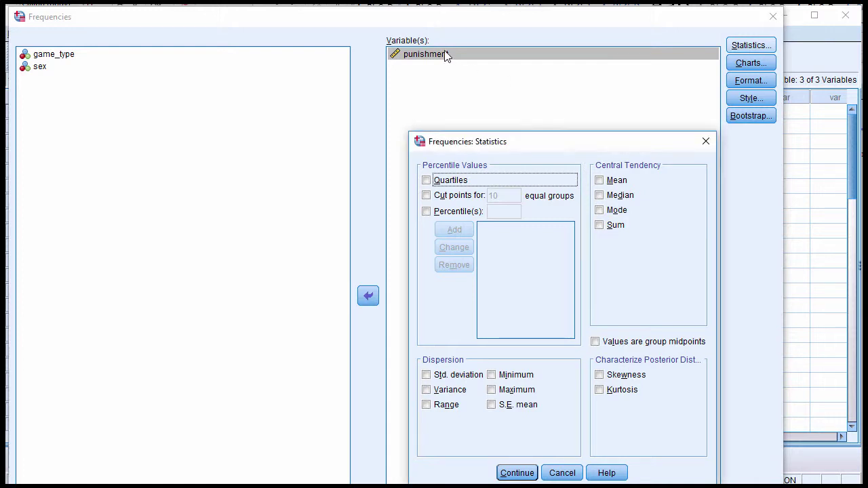
{"action": "left_click_drag", "start_coordinate": [558, 143], "coordinate": [460, 61]}
{"action": "left_click", "coordinate": [532, 295]}
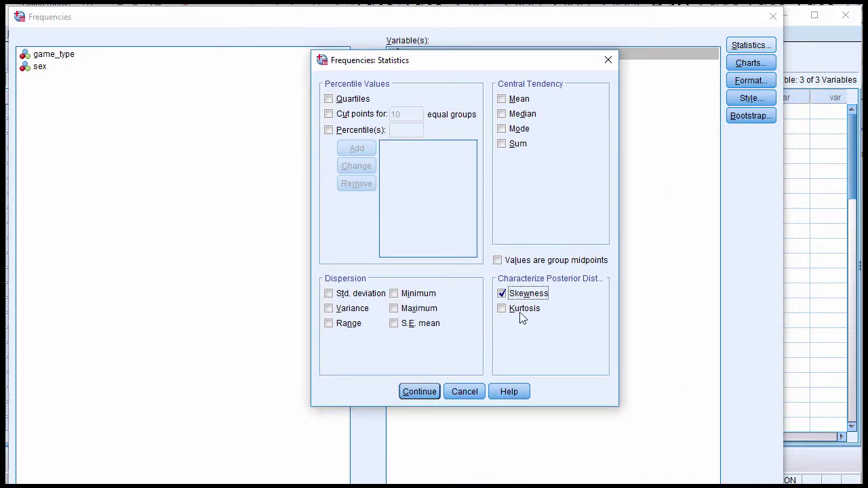
{"action": "left_click", "coordinate": [521, 309]}
{"action": "left_click", "coordinate": [420, 392]}
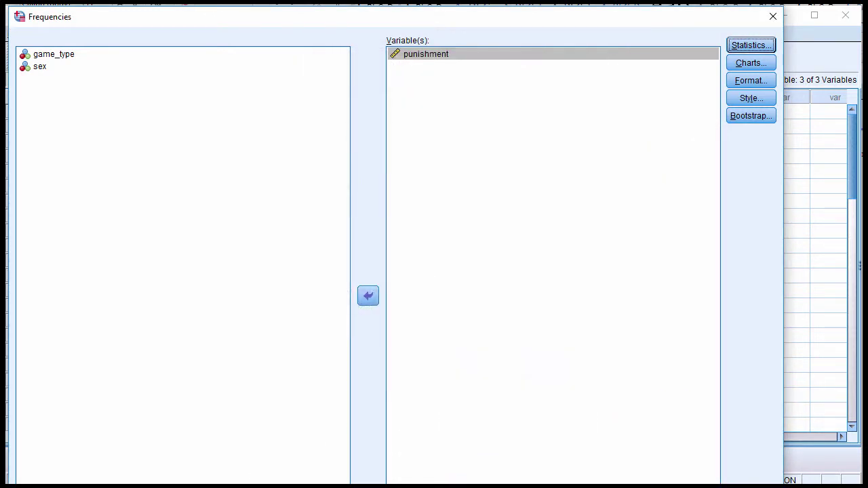
{"action": "left_click_drag", "start_coordinate": [157, 487], "coordinate": [158, 462]}
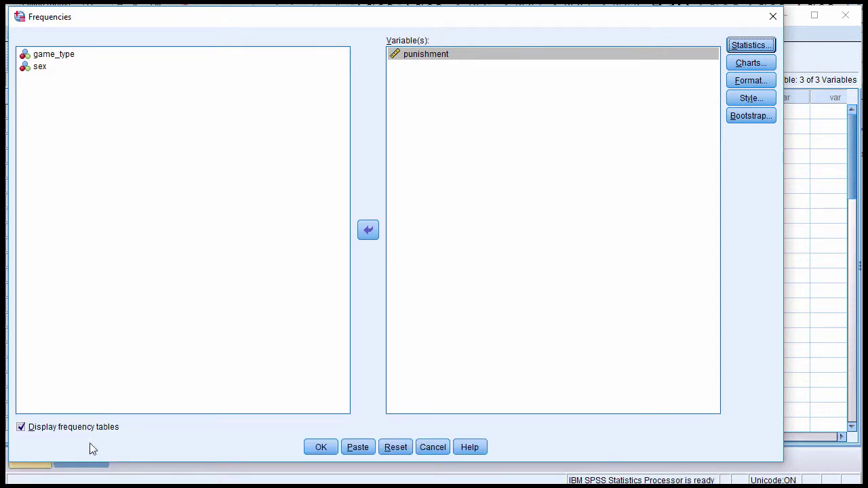
{"action": "left_click", "coordinate": [74, 428]}
{"action": "left_click", "coordinate": [320, 449]}
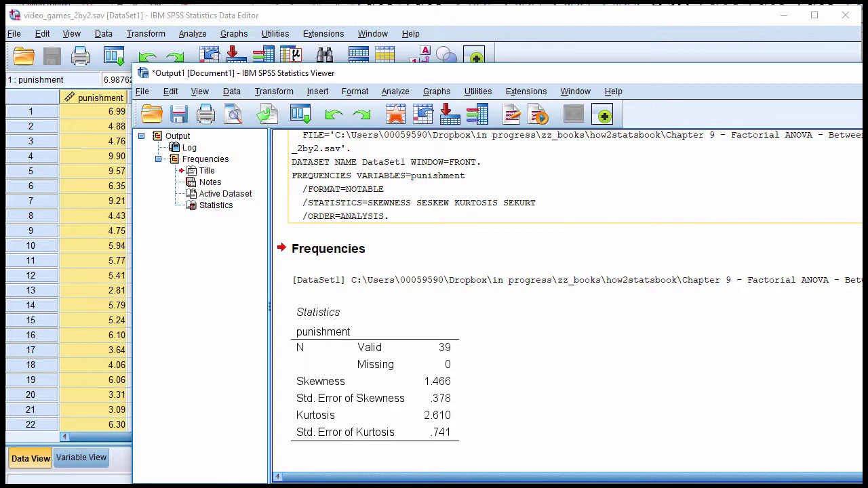
{"action": "left_click", "coordinate": [765, 353]}
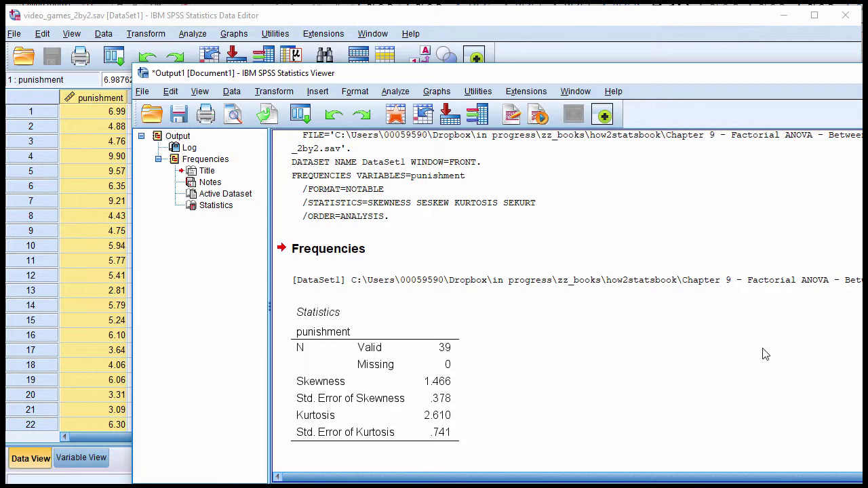
{"action": "left_click_drag", "start_coordinate": [547, 78], "coordinate": [418, 25]}
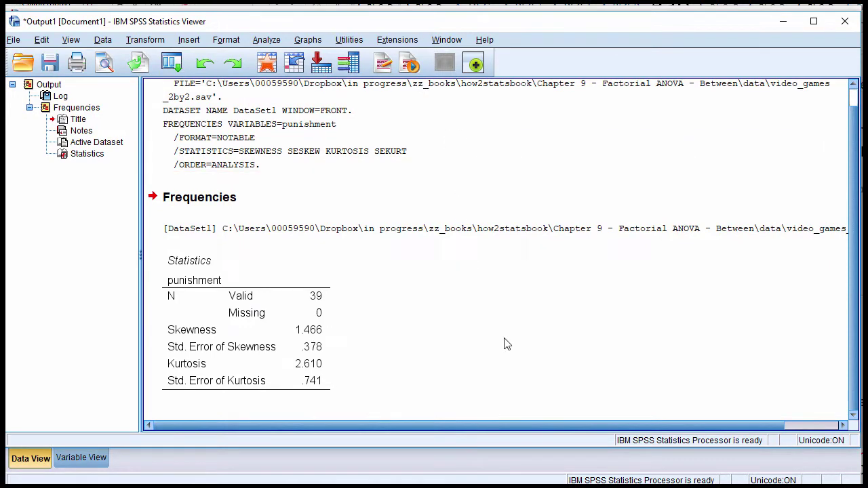
Minimize the Output Viewer and select the first game_type cell in the data
{"action": "left_click", "coordinate": [784, 21]}
{"action": "left_click", "coordinate": [164, 114]}
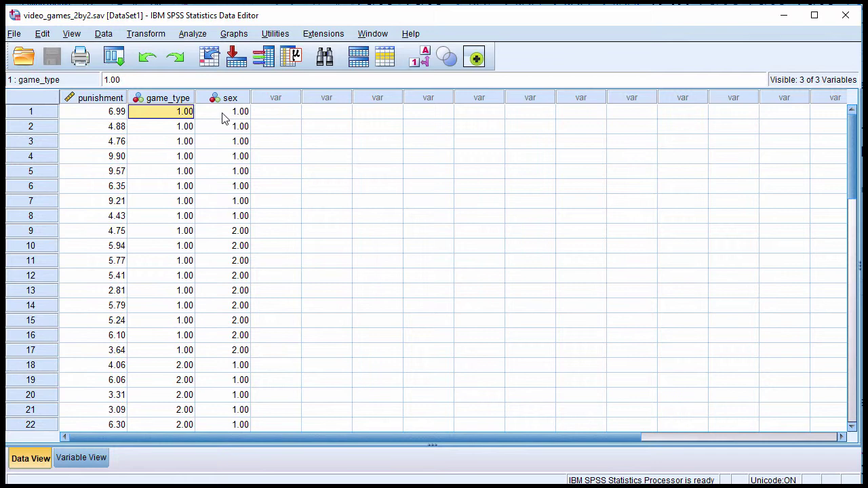
{"action": "left_click", "coordinate": [221, 118]}
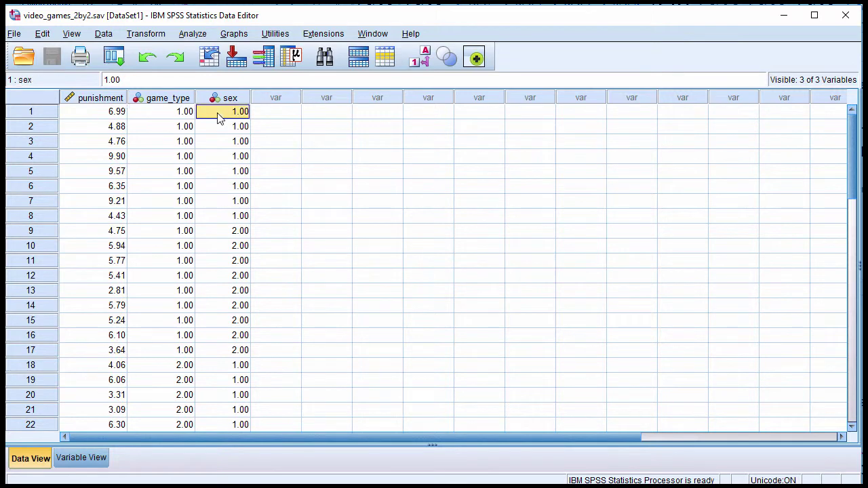
{"action": "left_click", "coordinate": [175, 114]}
Run Explore with punishment as the dependent variable and game_type as the factor
{"action": "left_click", "coordinate": [192, 33]}
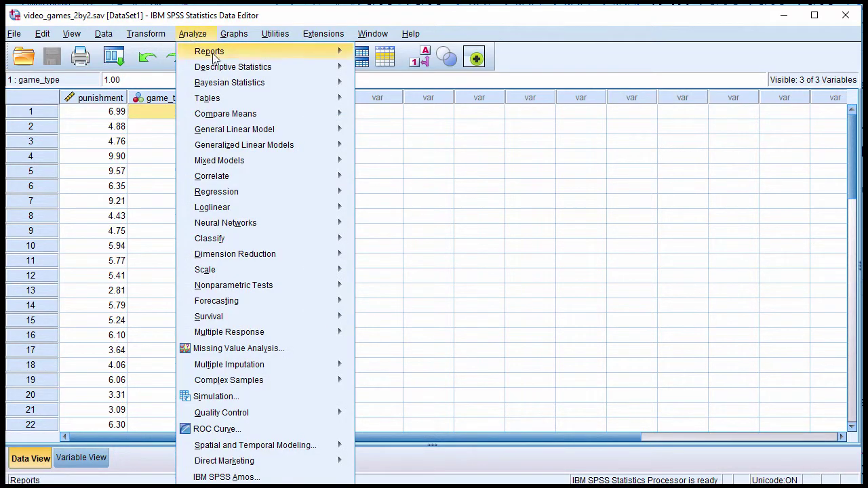
{"action": "mouse_move", "coordinate": [272, 66]}
{"action": "left_click", "coordinate": [383, 104]}
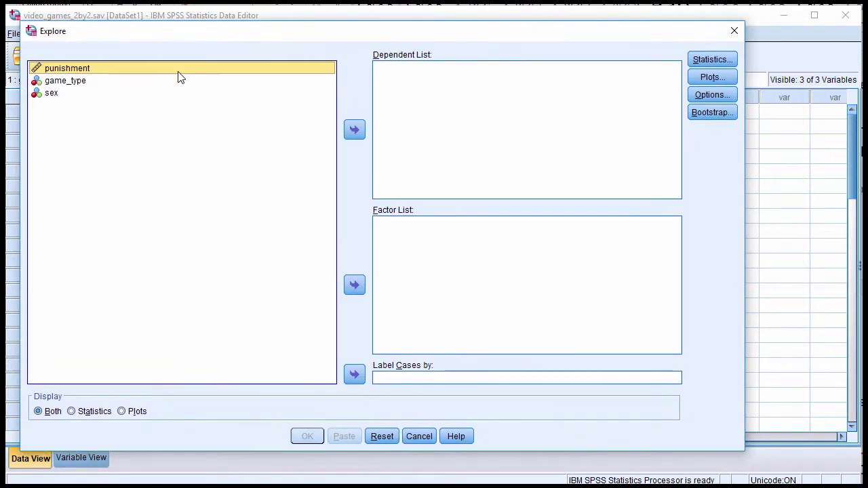
{"action": "left_click", "coordinate": [354, 130]}
{"action": "left_click", "coordinate": [74, 71]}
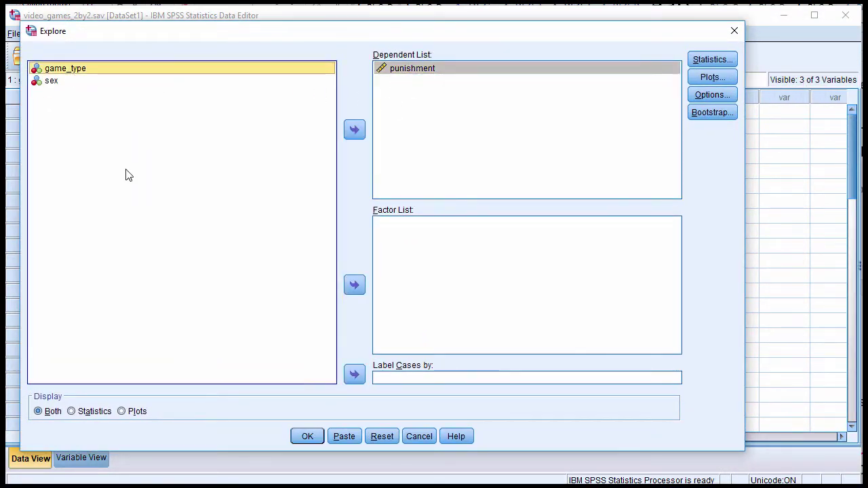
{"action": "left_click", "coordinate": [354, 286]}
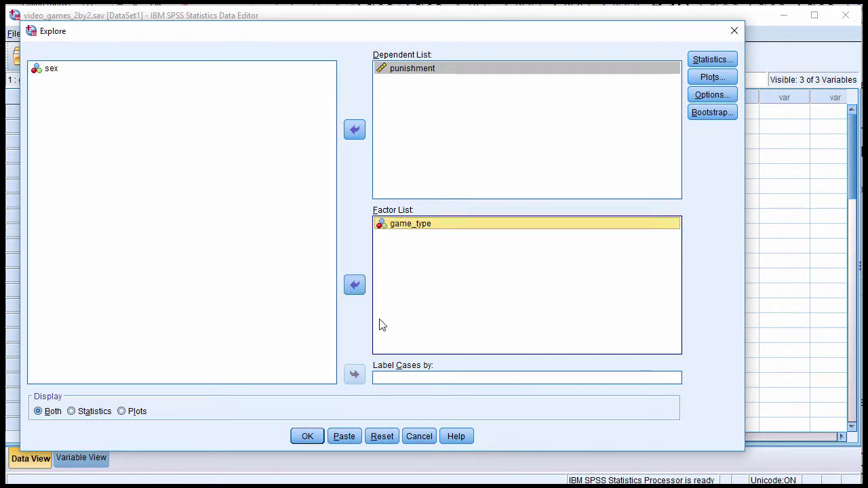
{"action": "left_click", "coordinate": [306, 436]}
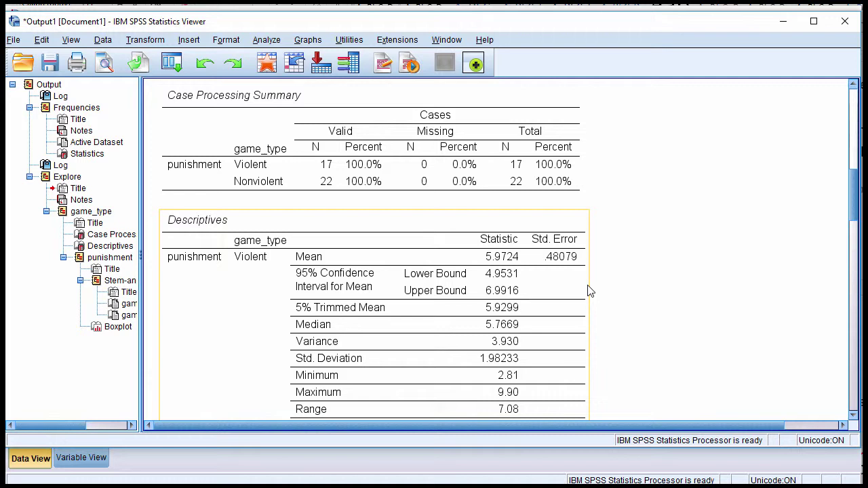
Inspect the Case Processing Summary and Descriptives tables of the game_type Explore output
{"action": "left_click", "coordinate": [314, 207]}
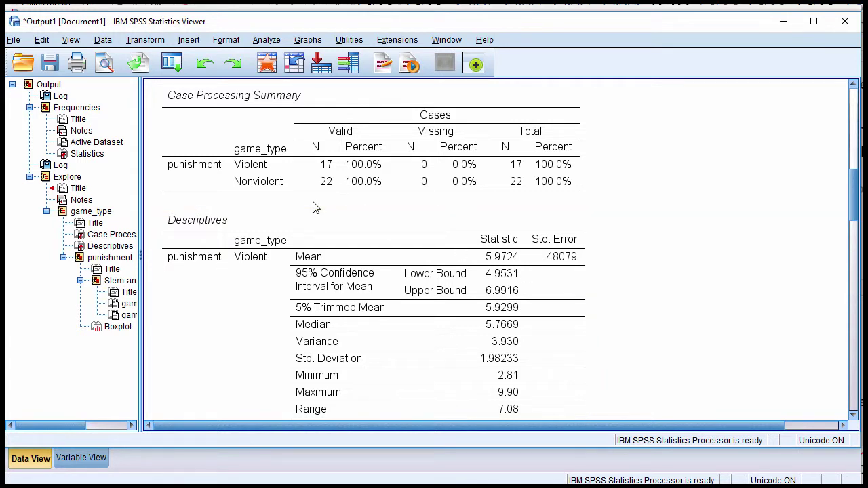
{"action": "left_click", "coordinate": [294, 191]}
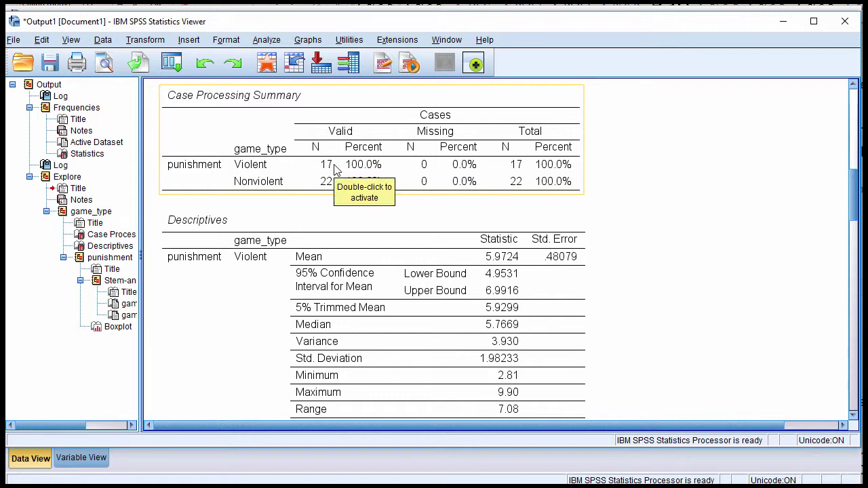
{"action": "left_click", "coordinate": [766, 278]}
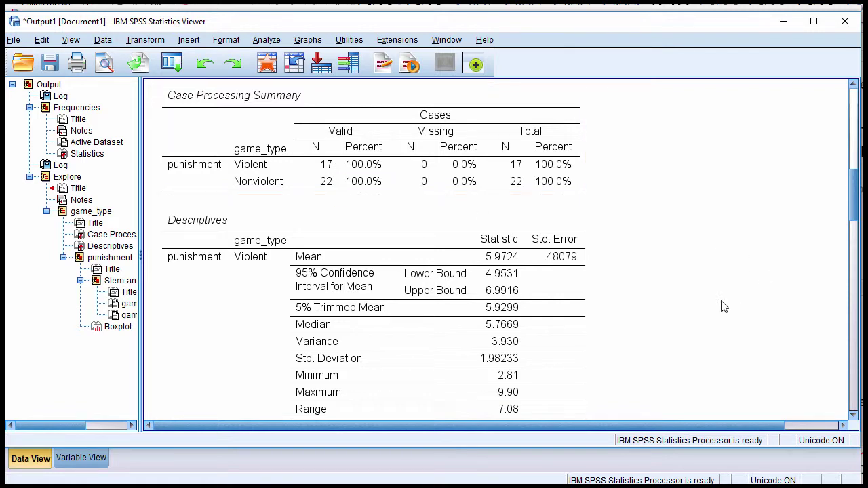
{"action": "scroll", "coordinate": [724, 306], "scroll_direction": "down", "scroll_amount": 3}
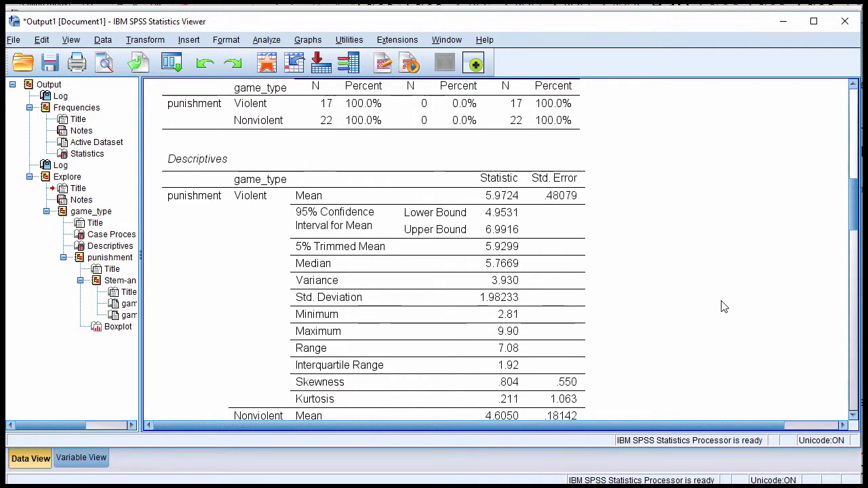
{"action": "scroll", "coordinate": [724, 307], "scroll_direction": "down", "scroll_amount": 3}
{"action": "left_click", "coordinate": [510, 334]}
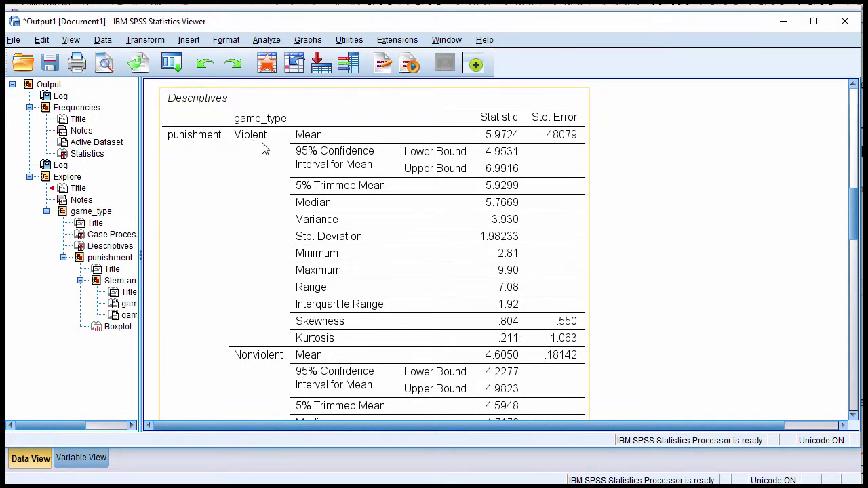
{"action": "left_click", "coordinate": [699, 306]}
{"action": "scroll", "coordinate": [699, 306], "scroll_direction": "down", "scroll_amount": 5}
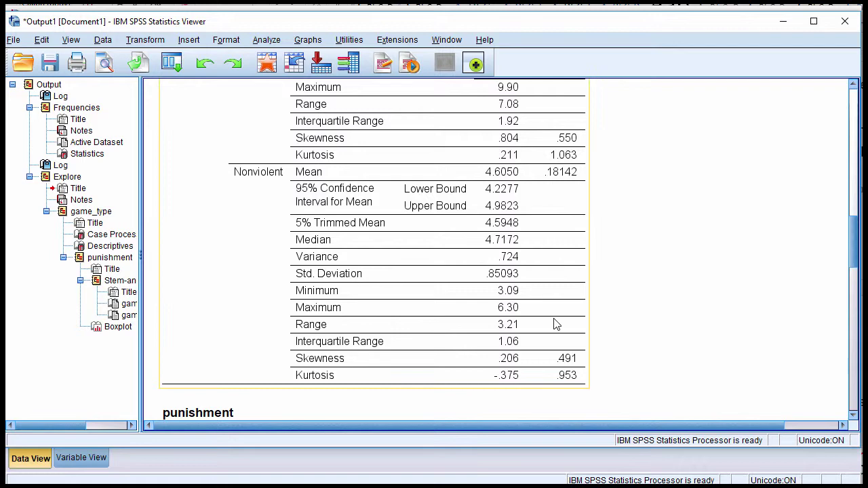
{"action": "scroll", "coordinate": [689, 325], "scroll_direction": "up", "scroll_amount": 3}
{"action": "scroll", "coordinate": [690, 325], "scroll_direction": "up", "scroll_amount": 3}
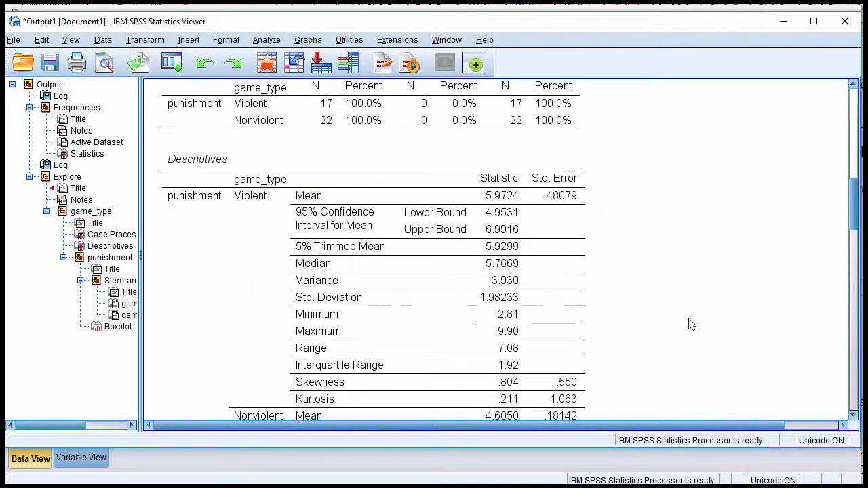
{"action": "scroll", "coordinate": [689, 325], "scroll_direction": "down", "scroll_amount": 6}
{"action": "scroll", "coordinate": [688, 323], "scroll_direction": "up", "scroll_amount": 2}
Read the Violent skewness .804 and kurtosis .211, then open the Analyze menu
{"action": "left_click", "coordinate": [567, 266]}
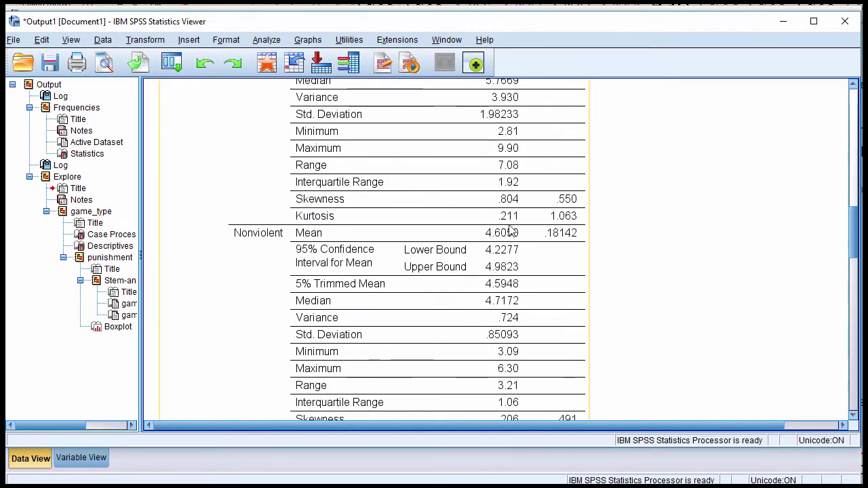
{"action": "scroll", "coordinate": [416, 344], "scroll_direction": "down", "scroll_amount": 2}
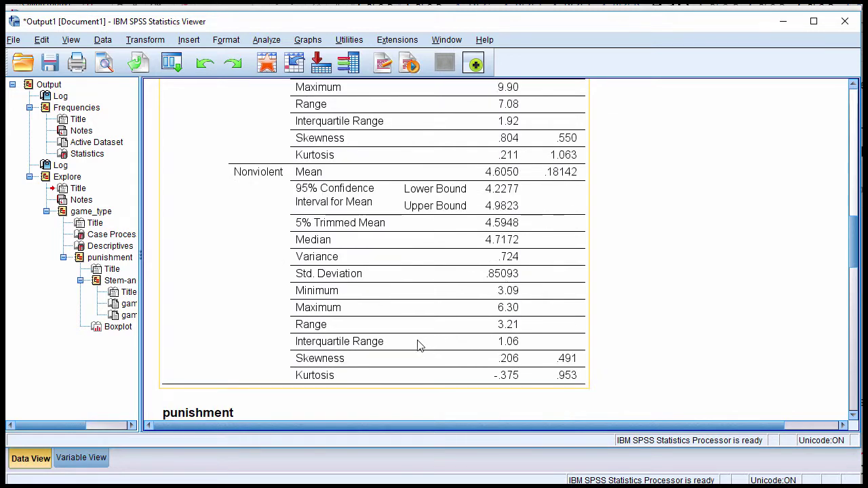
{"action": "left_click", "coordinate": [610, 353]}
{"action": "scroll", "coordinate": [612, 354], "scroll_direction": "up", "scroll_amount": 6}
{"action": "scroll", "coordinate": [613, 352], "scroll_direction": "down", "scroll_amount": 6}
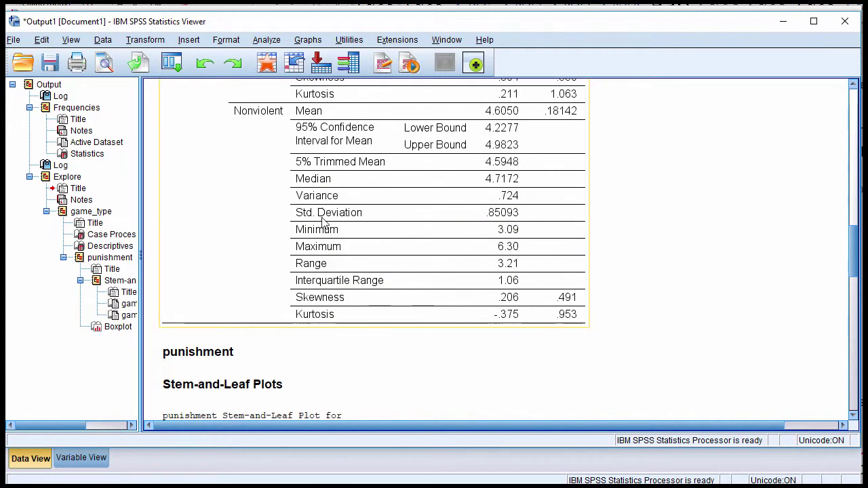
{"action": "left_click", "coordinate": [698, 336]}
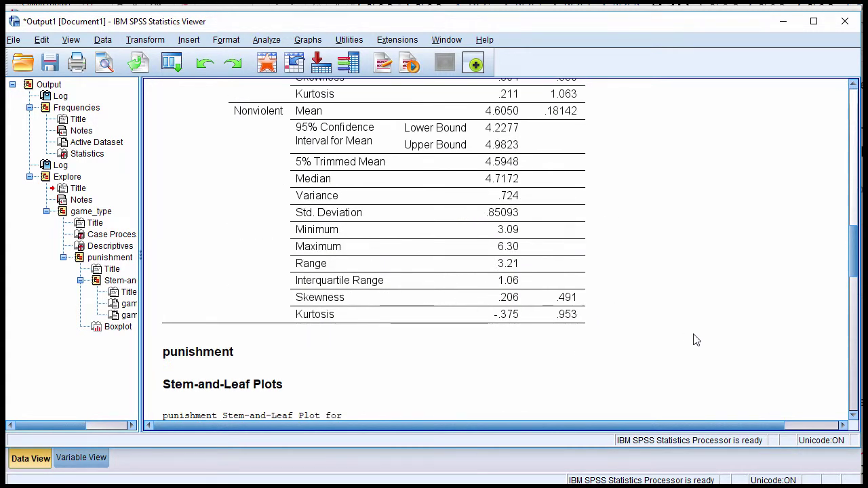
{"action": "scroll", "coordinate": [726, 333], "scroll_direction": "up", "scroll_amount": 6}
{"action": "scroll", "coordinate": [774, 364], "scroll_direction": "up", "scroll_amount": 4}
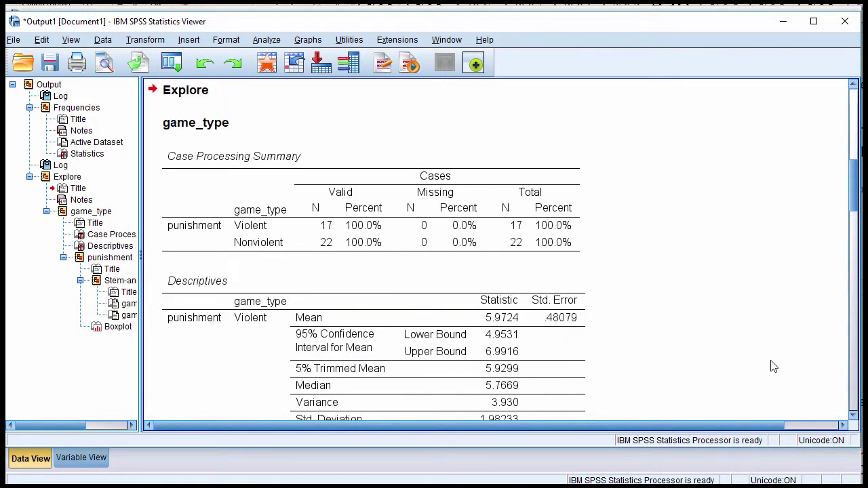
{"action": "scroll", "coordinate": [754, 323], "scroll_direction": "down", "scroll_amount": 2}
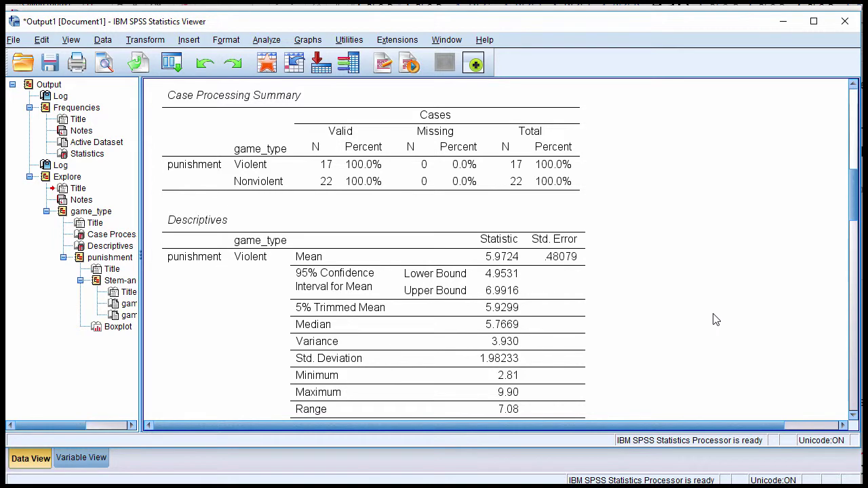
{"action": "scroll", "coordinate": [716, 320], "scroll_direction": "down", "scroll_amount": 4}
{"action": "scroll", "coordinate": [697, 299], "scroll_direction": "down", "scroll_amount": 2}
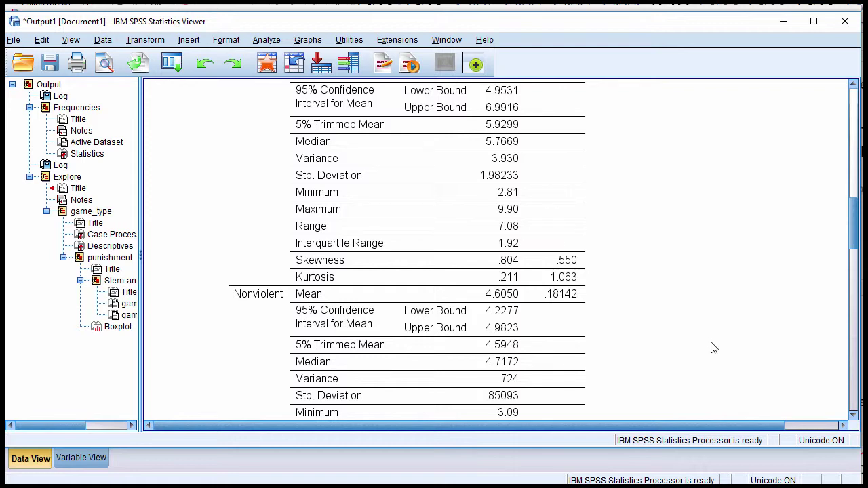
{"action": "scroll", "coordinate": [710, 348], "scroll_direction": "up", "scroll_amount": 6}
{"action": "scroll", "coordinate": [521, 257], "scroll_direction": "down", "scroll_amount": 2}
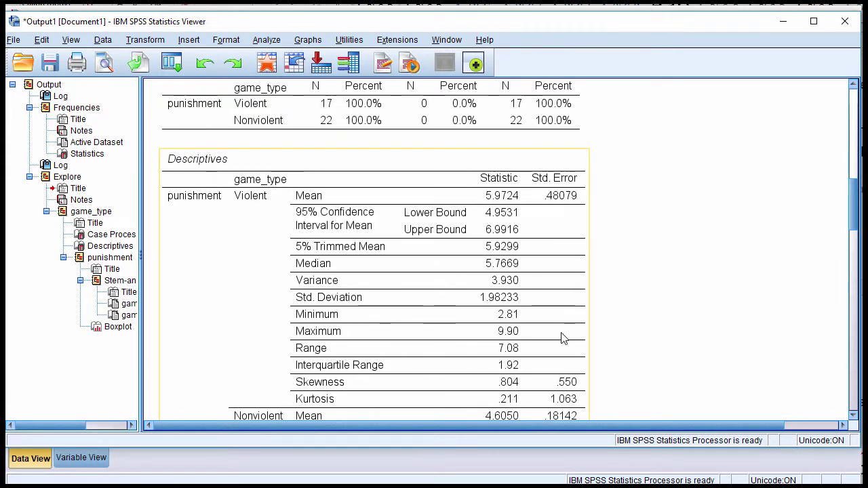
{"action": "scroll", "coordinate": [234, 168], "scroll_direction": "down", "scroll_amount": 2}
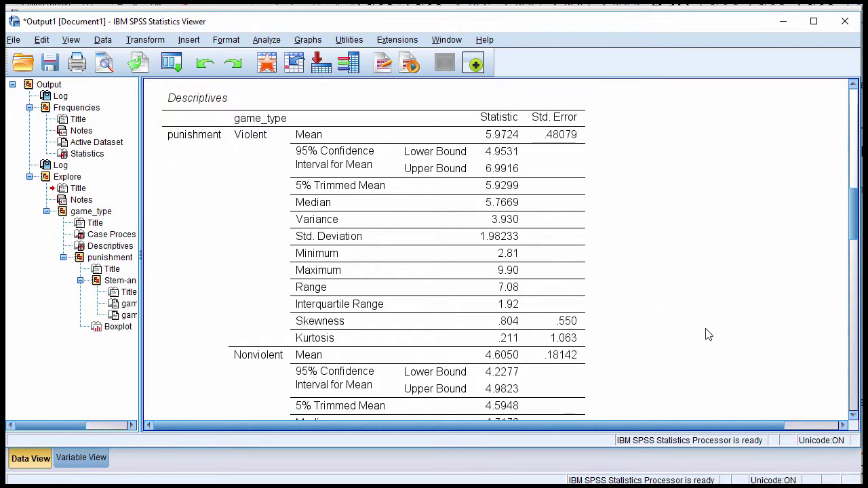
{"action": "left_click", "coordinate": [272, 41]}
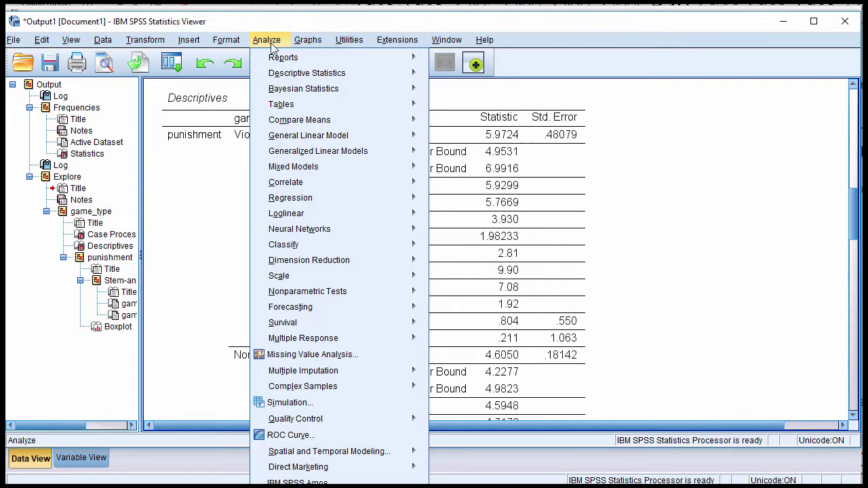
Reopen Explore, replace game_type with sex in the Factor List, and run it
{"action": "mouse_move", "coordinate": [275, 73]}
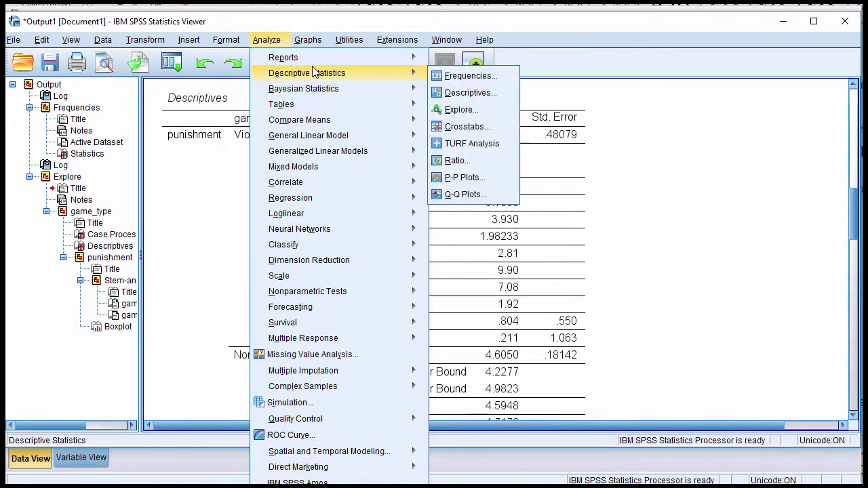
{"action": "left_click", "coordinate": [461, 109]}
{"action": "left_click", "coordinate": [421, 225]}
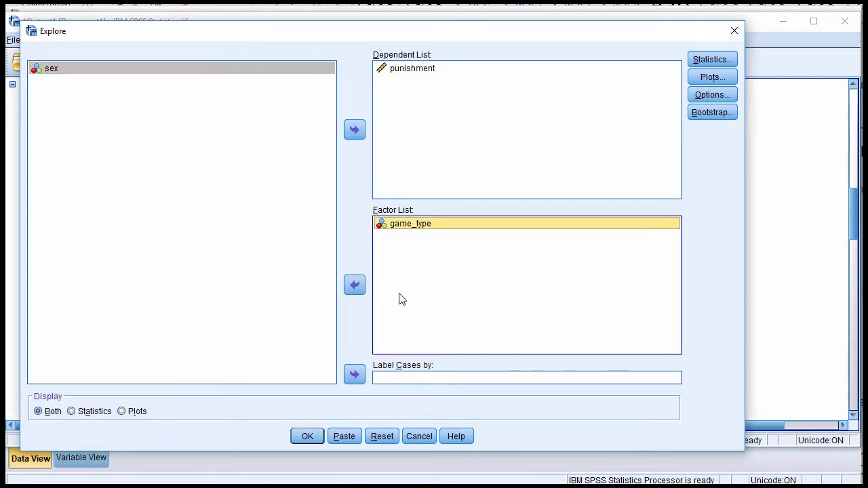
{"action": "left_click", "coordinate": [354, 284]}
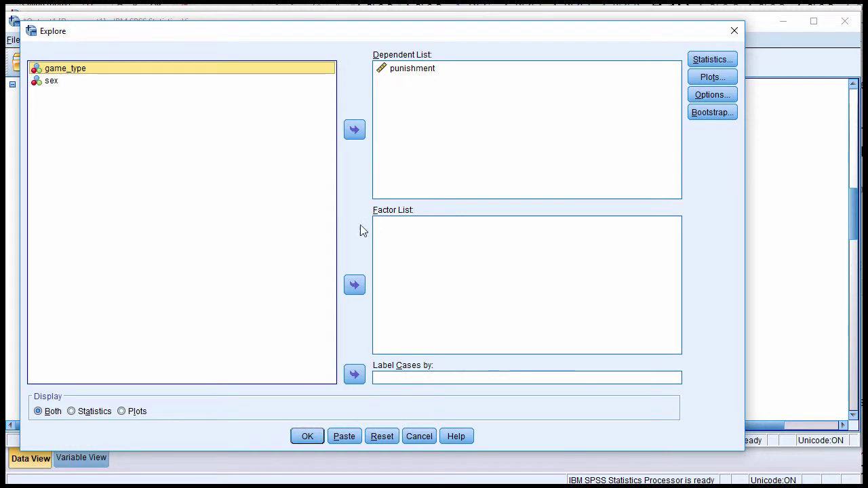
{"action": "left_click", "coordinate": [53, 82]}
{"action": "left_click", "coordinate": [353, 286]}
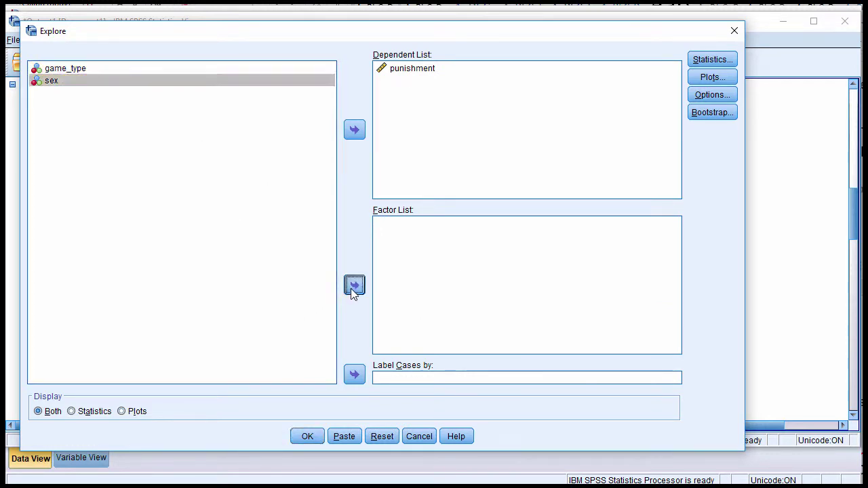
{"action": "left_click", "coordinate": [307, 436]}
{"action": "scroll", "coordinate": [694, 308], "scroll_direction": "down", "scroll_amount": 5}
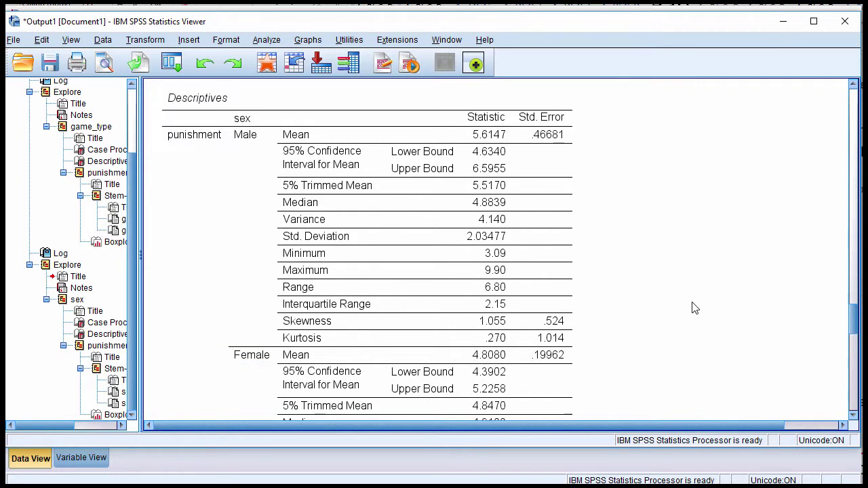
{"action": "scroll", "coordinate": [693, 307], "scroll_direction": "down", "scroll_amount": 2}
{"action": "left_click", "coordinate": [696, 302]}
{"action": "scroll", "coordinate": [691, 301], "scroll_direction": "up", "scroll_amount": 2}
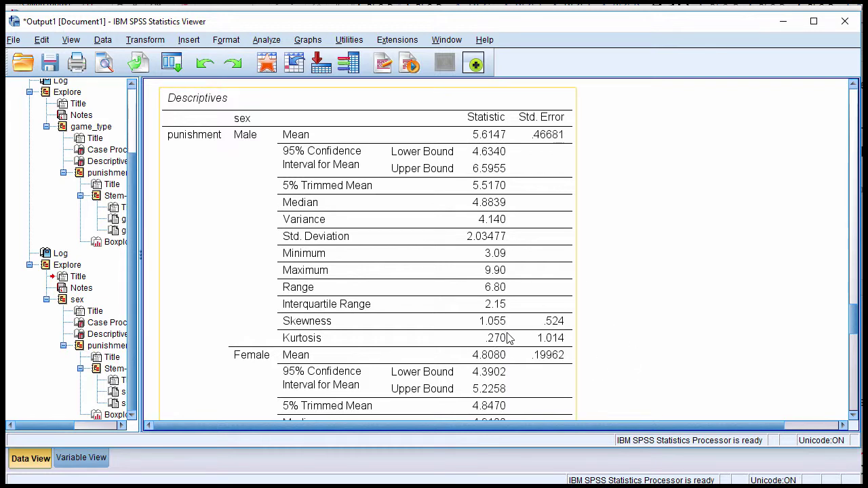
{"action": "scroll", "coordinate": [641, 302], "scroll_direction": "down", "scroll_amount": 5}
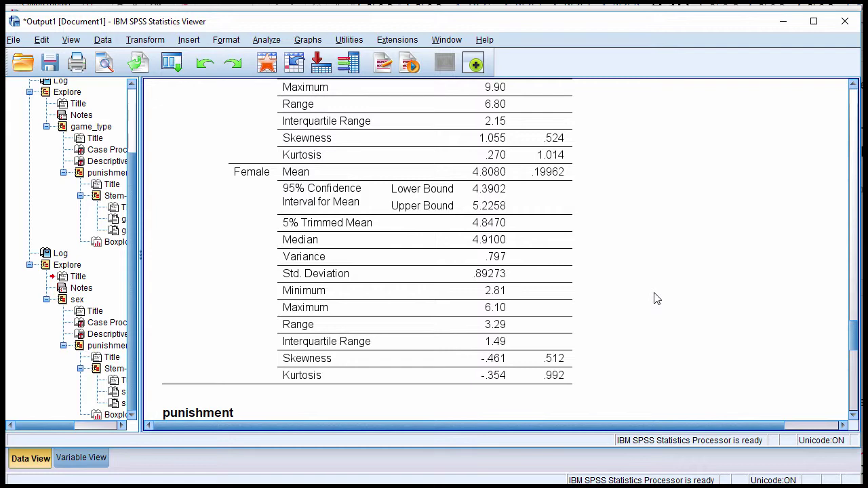
{"action": "scroll", "coordinate": [319, 230], "scroll_direction": "up", "scroll_amount": 5}
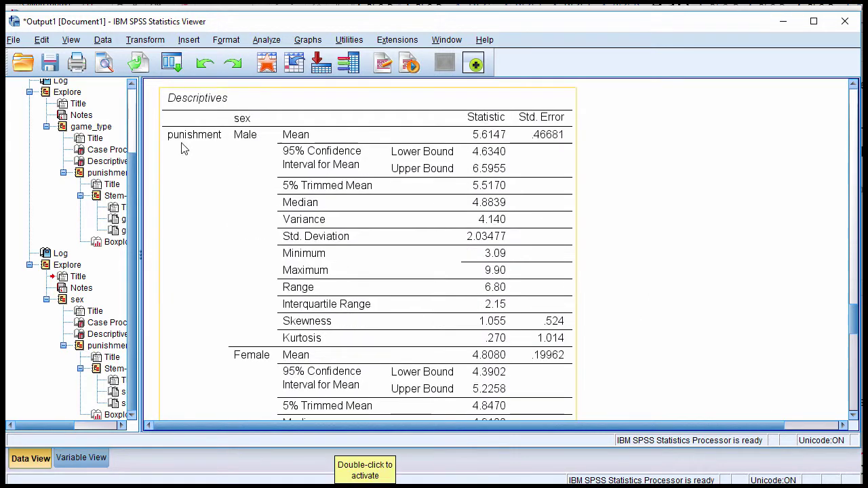
{"action": "scroll", "coordinate": [364, 291], "scroll_direction": "down", "scroll_amount": 5}
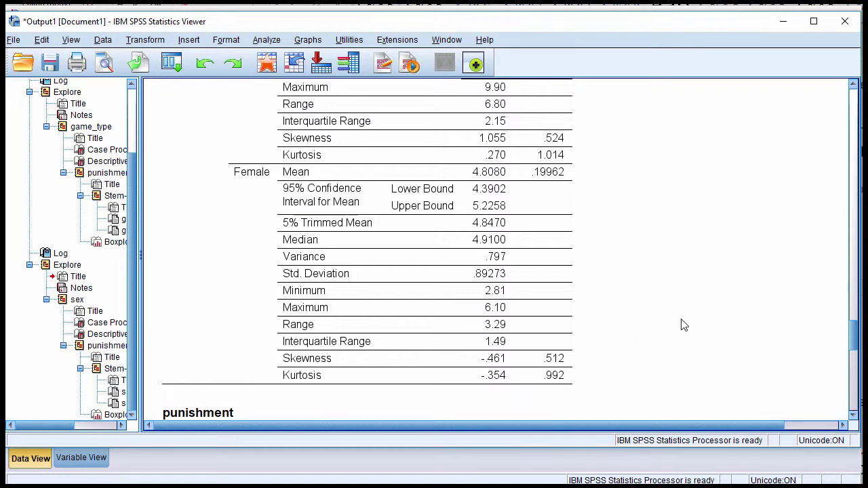
{"action": "scroll", "coordinate": [684, 325], "scroll_direction": "down", "scroll_amount": 15}
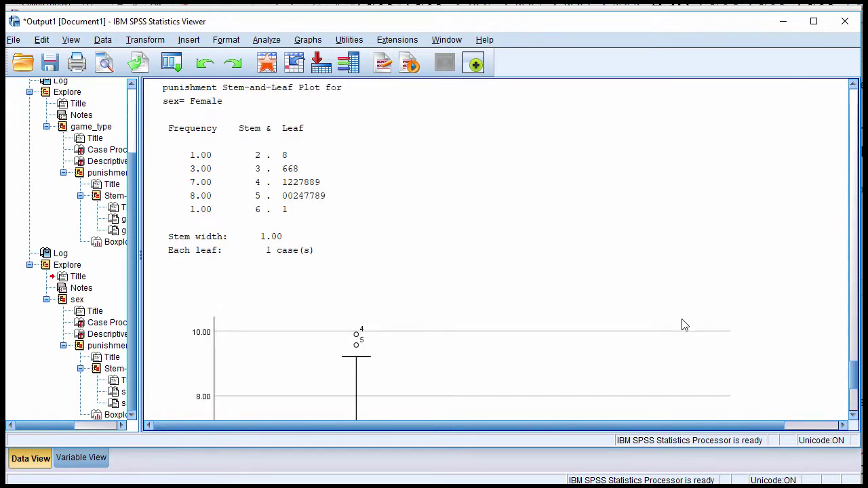
{"action": "scroll", "coordinate": [684, 325], "scroll_direction": "up", "scroll_amount": 2}
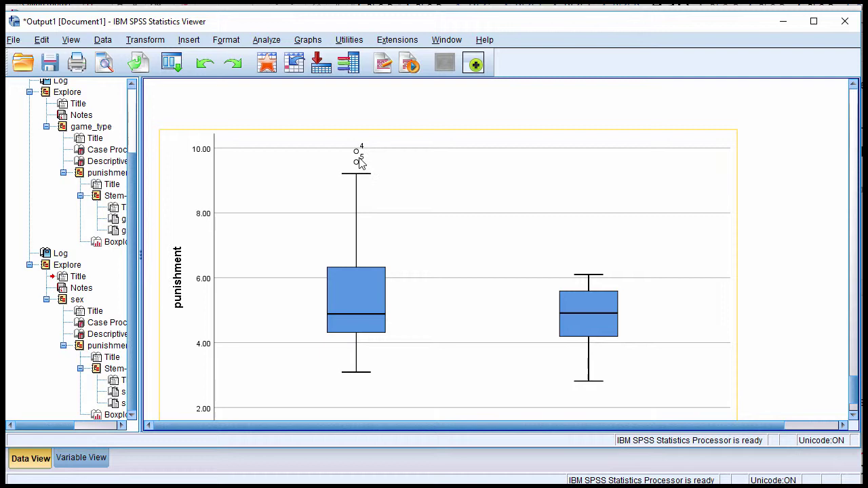
{"action": "scroll", "coordinate": [424, 227], "scroll_direction": "down", "scroll_amount": 2}
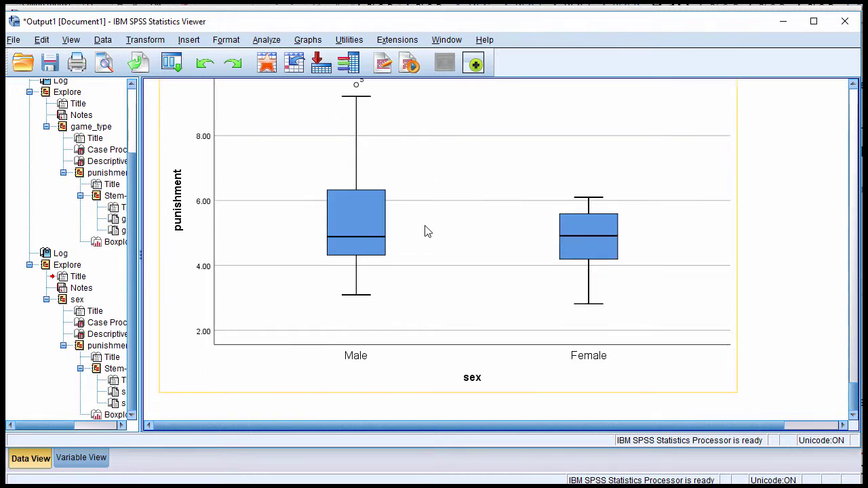
{"action": "scroll", "coordinate": [426, 229], "scroll_direction": "up", "scroll_amount": 2}
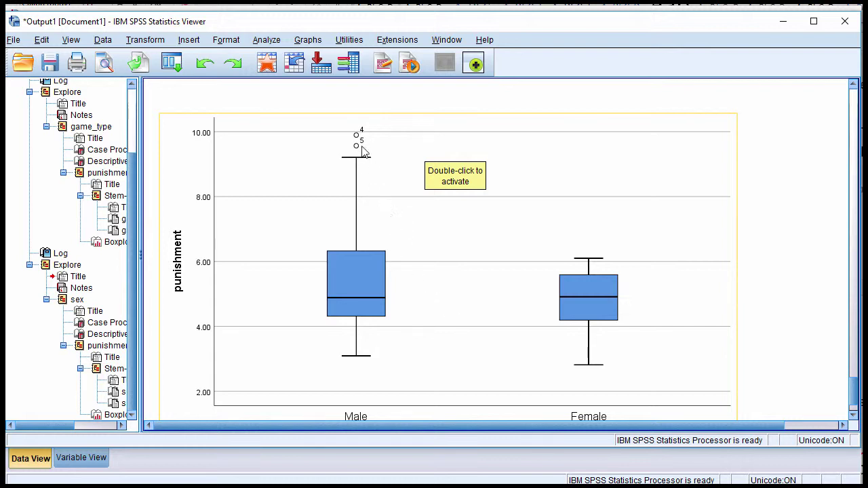
{"action": "scroll", "coordinate": [486, 316], "scroll_direction": "up", "scroll_amount": 10}
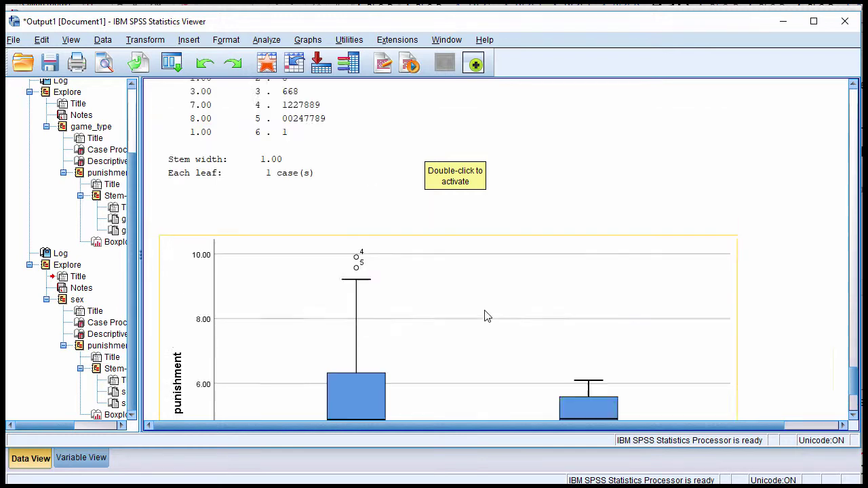
{"action": "scroll", "coordinate": [486, 316], "scroll_direction": "up", "scroll_amount": 10}
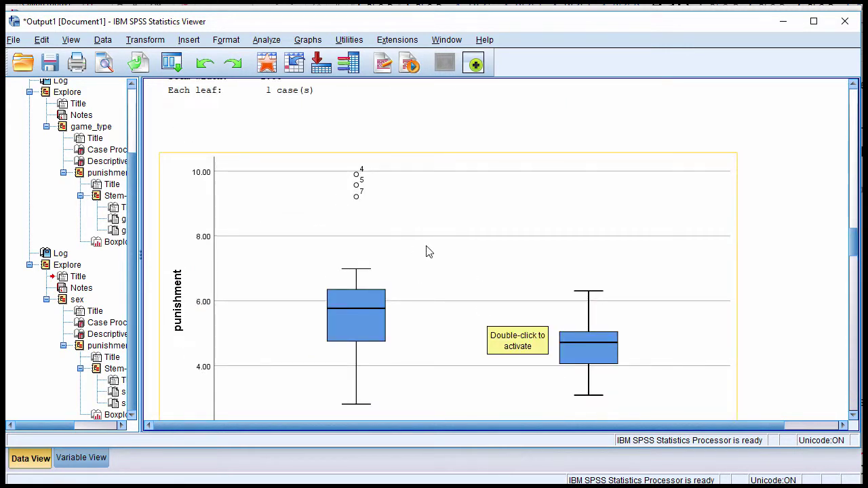
{"action": "scroll", "coordinate": [498, 289], "scroll_direction": "up", "scroll_amount": 10}
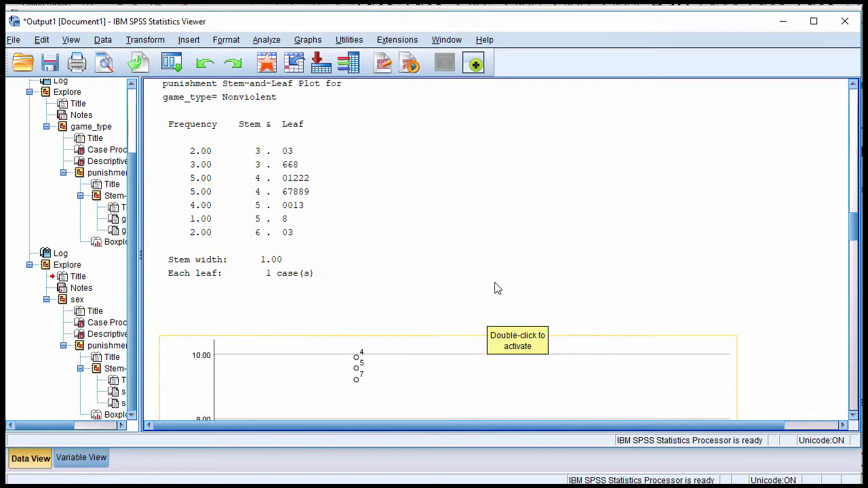
{"action": "scroll", "coordinate": [498, 289], "scroll_direction": "up", "scroll_amount": 3}
{"action": "scroll", "coordinate": [500, 285], "scroll_direction": "down", "scroll_amount": 15}
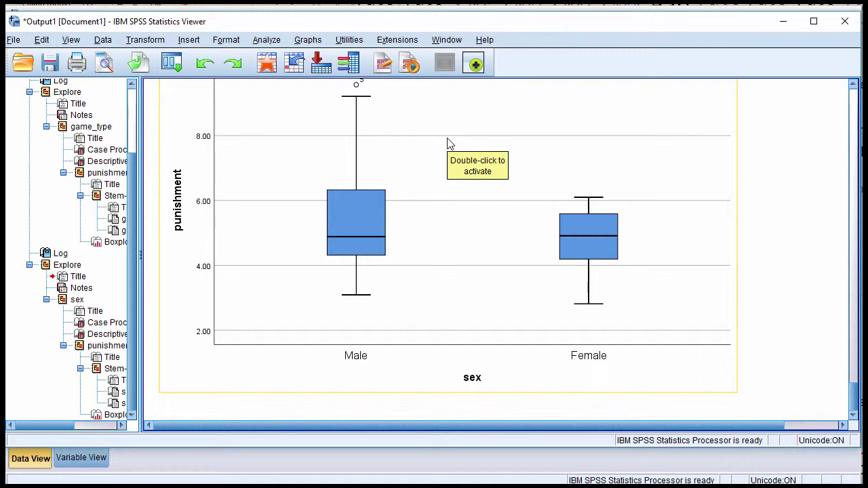
Rerun Explore of punishment with sex removed and re-added as the factor
{"action": "left_click", "coordinate": [263, 42]}
{"action": "mouse_move", "coordinate": [287, 77]}
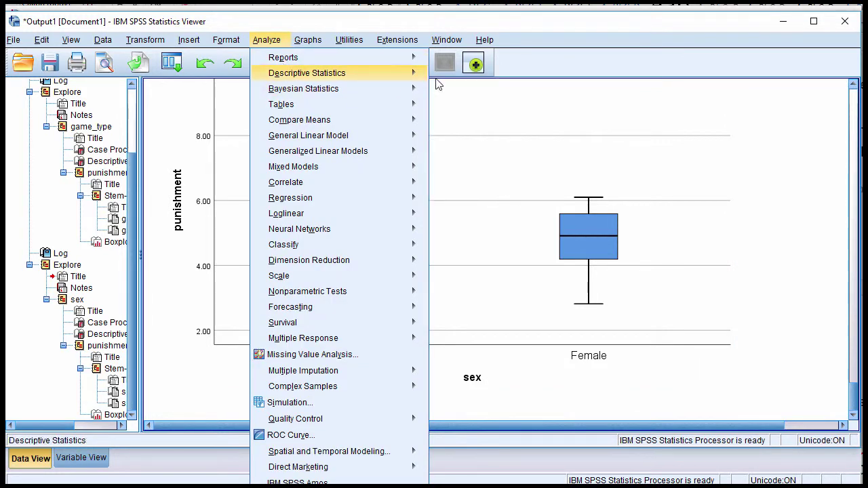
{"action": "left_click", "coordinate": [456, 110]}
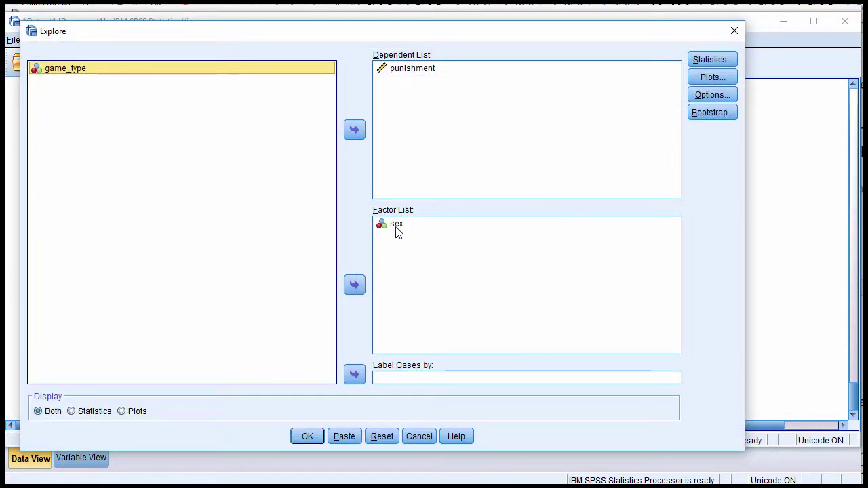
{"action": "left_click", "coordinate": [397, 224]}
{"action": "left_click", "coordinate": [352, 288]}
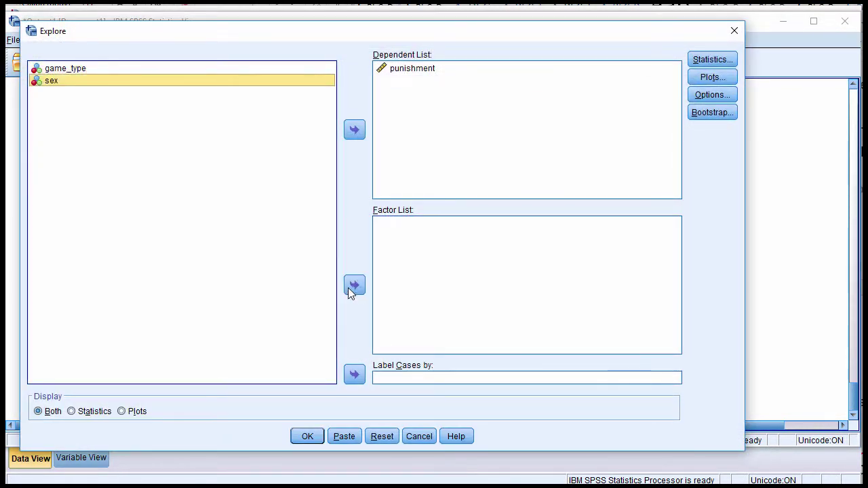
{"action": "left_click", "coordinate": [353, 287]}
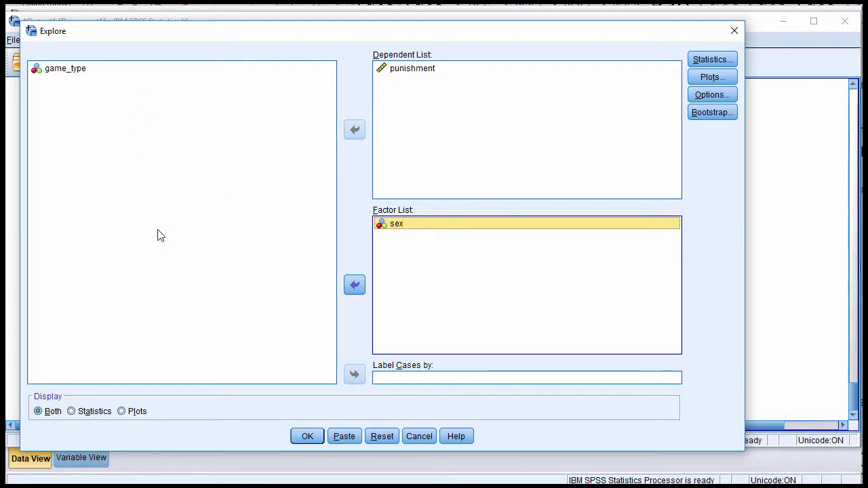
{"action": "left_click", "coordinate": [305, 437]}
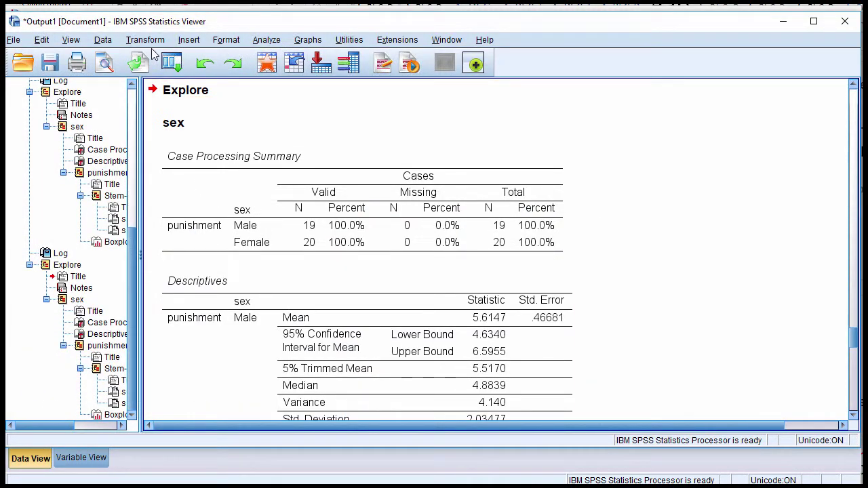
Set Split File to Compare groups with game_type as the grouping variable
{"action": "left_click", "coordinate": [103, 39]}
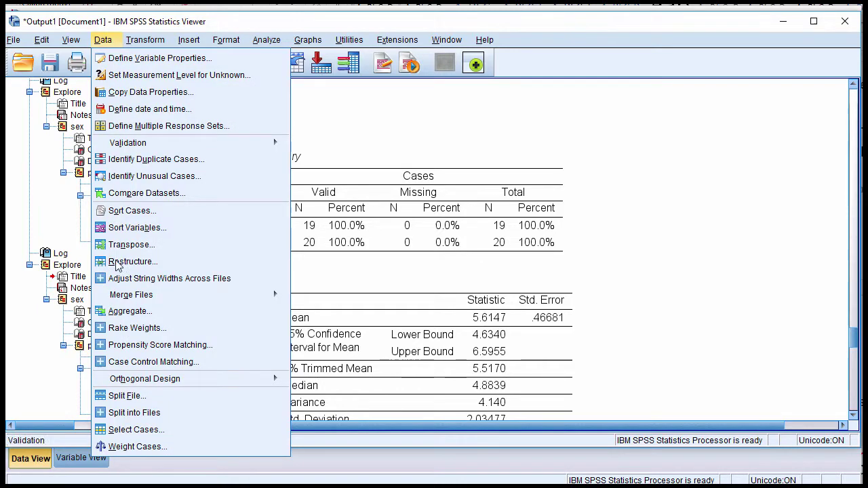
{"action": "left_click", "coordinate": [153, 396]}
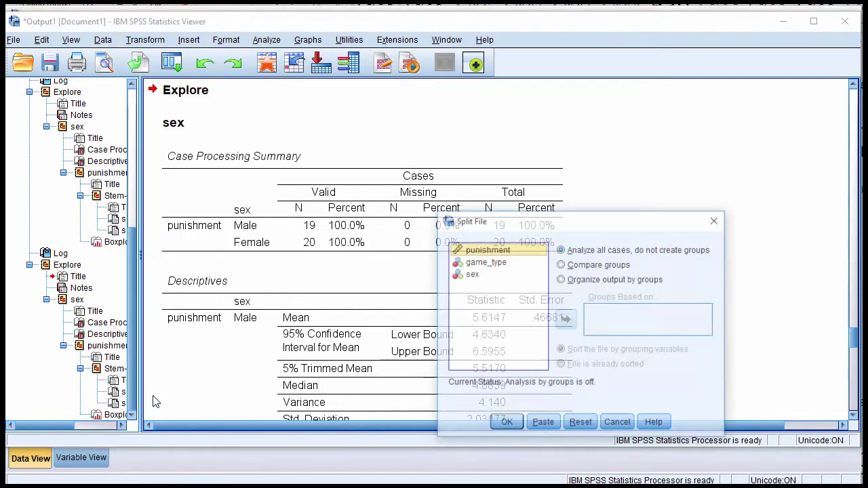
{"action": "left_click", "coordinate": [571, 268]}
{"action": "left_click", "coordinate": [497, 263]}
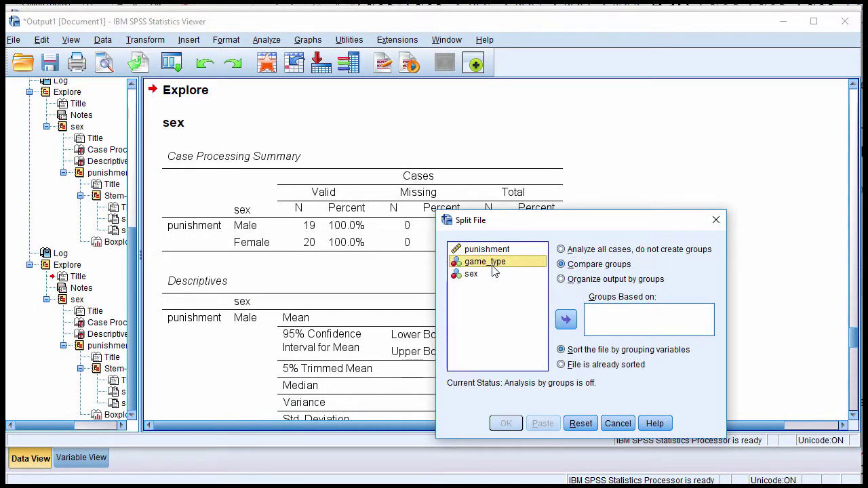
{"action": "left_click", "coordinate": [565, 320]}
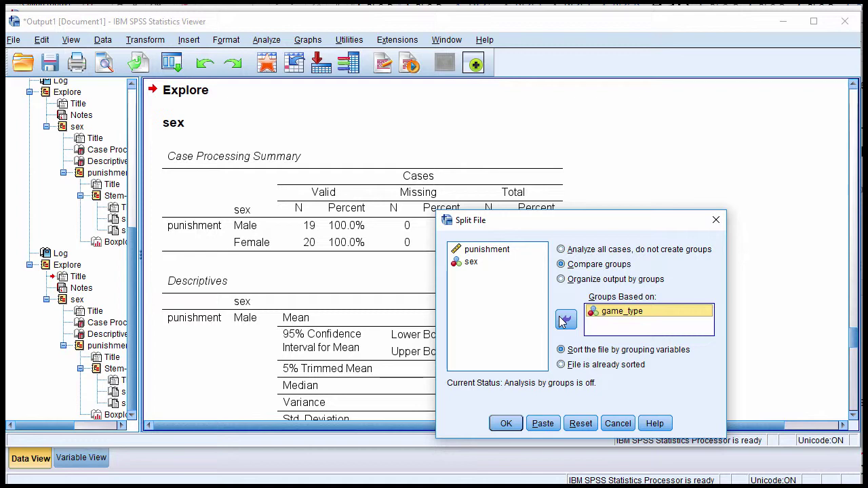
{"action": "left_click", "coordinate": [506, 423]}
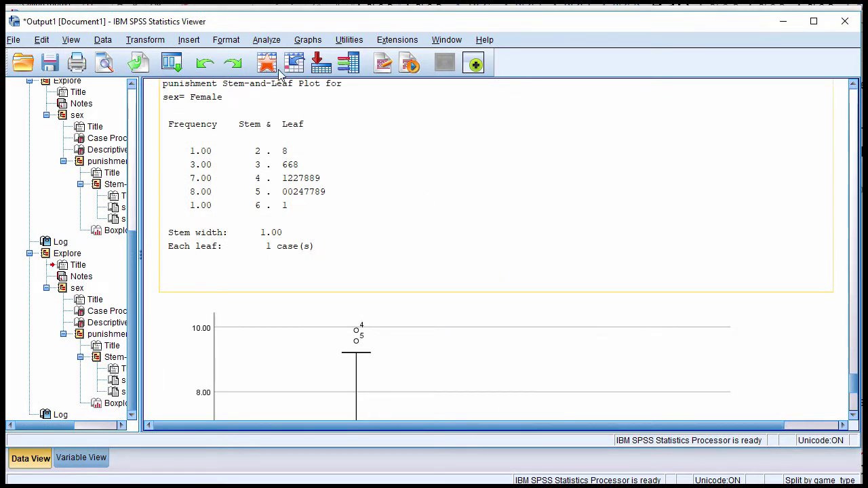
Rerun the unchanged Explore of punishment by sex with the file split by game_type
{"action": "left_click", "coordinate": [266, 39]}
{"action": "mouse_move", "coordinate": [406, 73]}
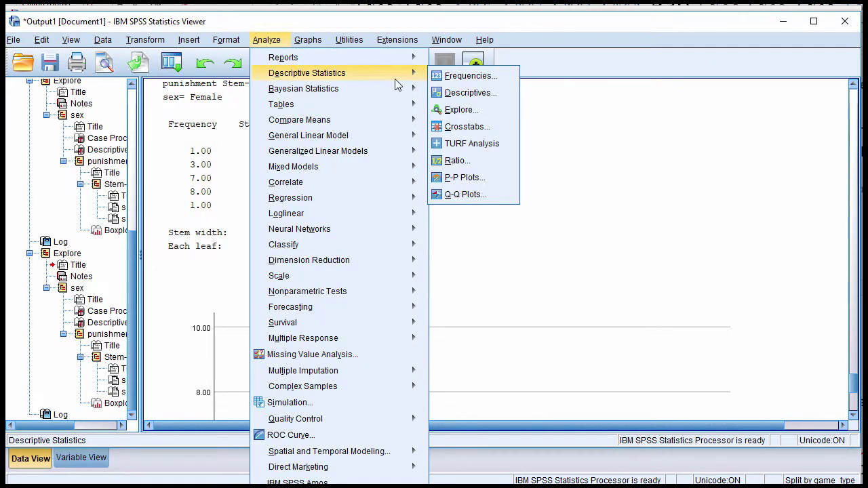
{"action": "left_click", "coordinate": [461, 108]}
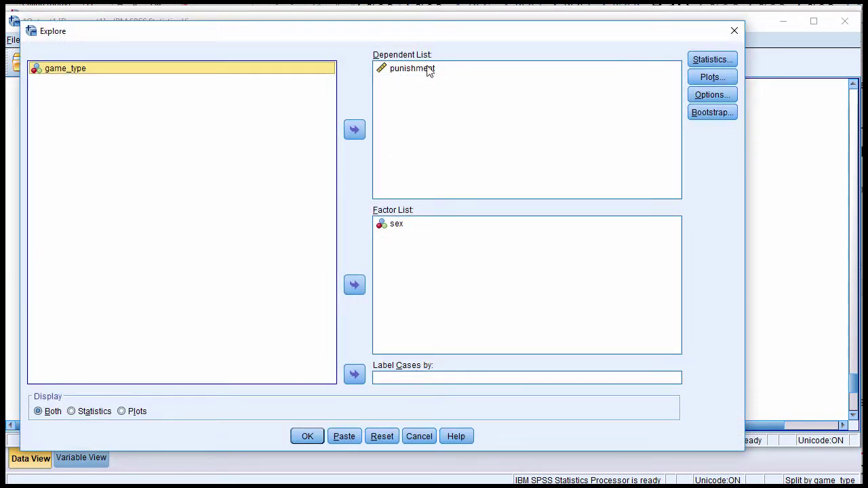
{"action": "left_click", "coordinate": [308, 438]}
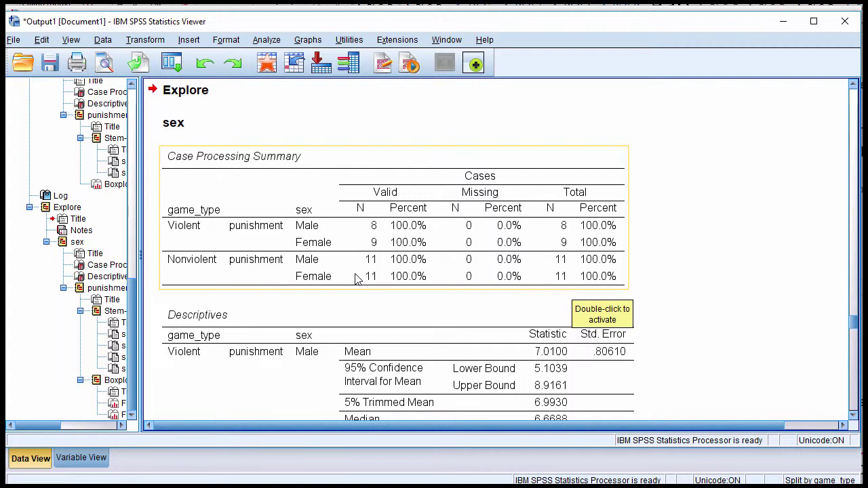
{"action": "scroll", "coordinate": [357, 280], "scroll_direction": "down", "scroll_amount": 5}
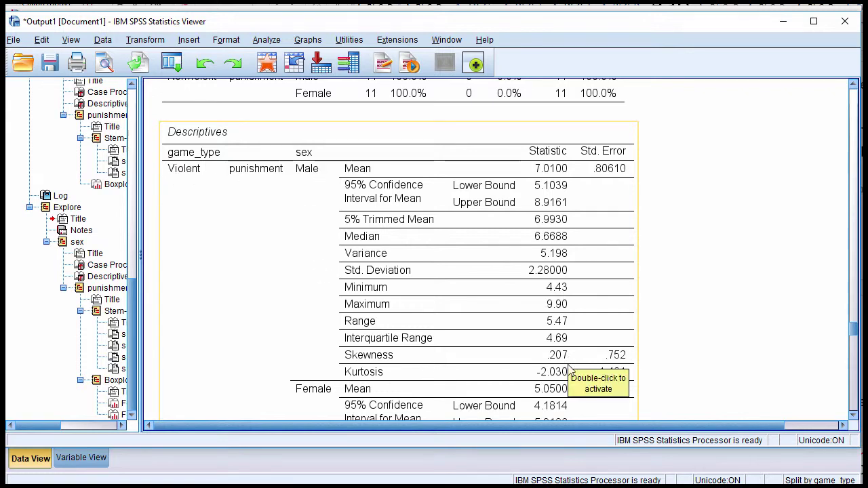
{"action": "scroll", "coordinate": [742, 365], "scroll_direction": "down", "scroll_amount": 2}
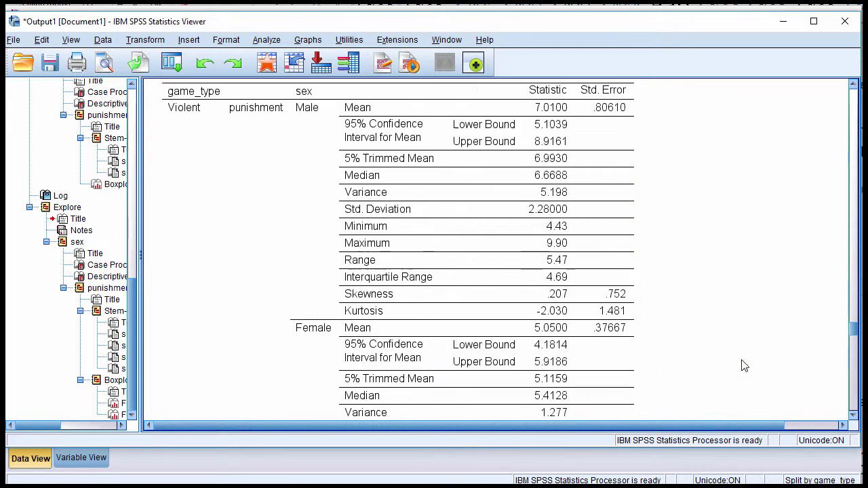
{"action": "scroll", "coordinate": [742, 362], "scroll_direction": "down", "scroll_amount": 2}
{"action": "scroll", "coordinate": [742, 362], "scroll_direction": "up", "scroll_amount": 2}
{"action": "left_click", "coordinate": [267, 213]}
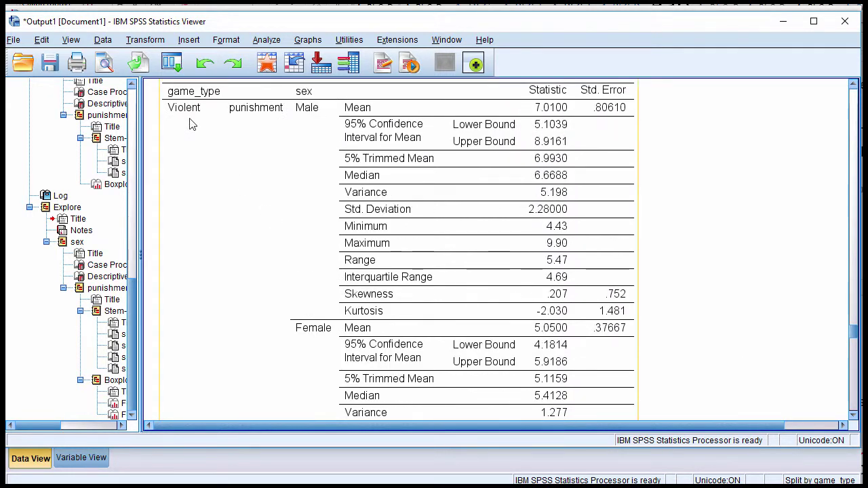
{"action": "scroll", "coordinate": [392, 309], "scroll_direction": "down", "scroll_amount": 4}
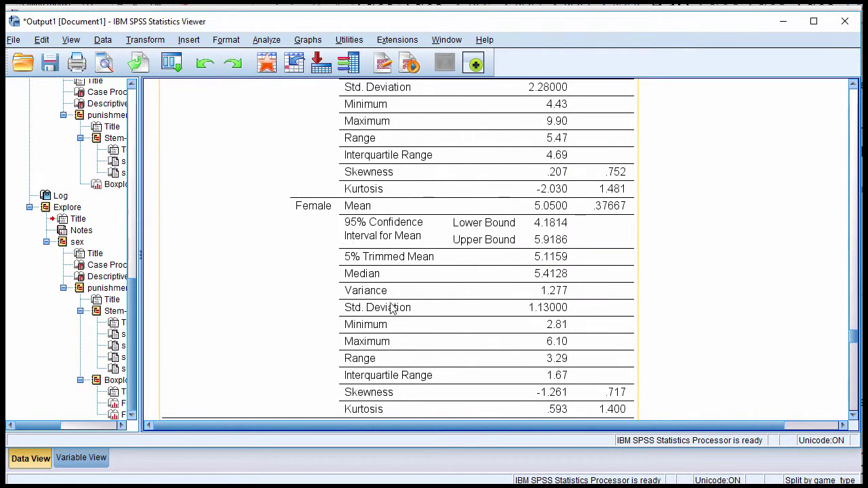
{"action": "scroll", "coordinate": [392, 309], "scroll_direction": "down", "scroll_amount": 2}
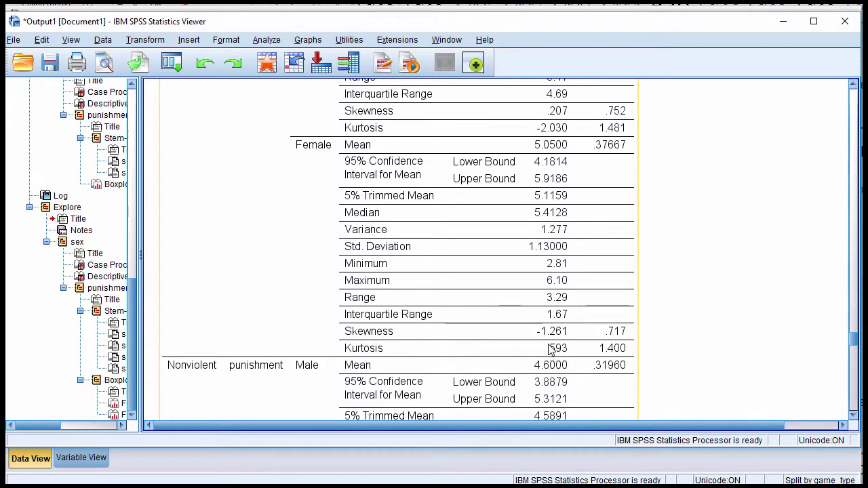
{"action": "scroll", "coordinate": [727, 341], "scroll_direction": "down", "scroll_amount": 4}
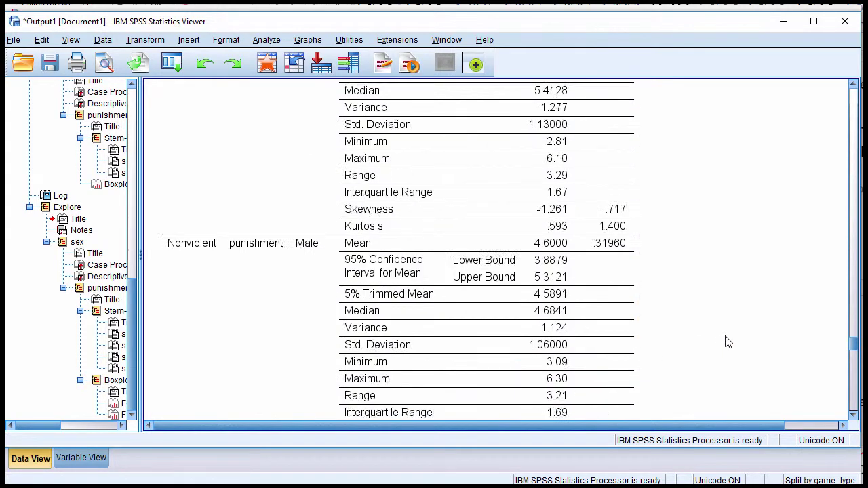
{"action": "scroll", "coordinate": [727, 342], "scroll_direction": "down", "scroll_amount": 2}
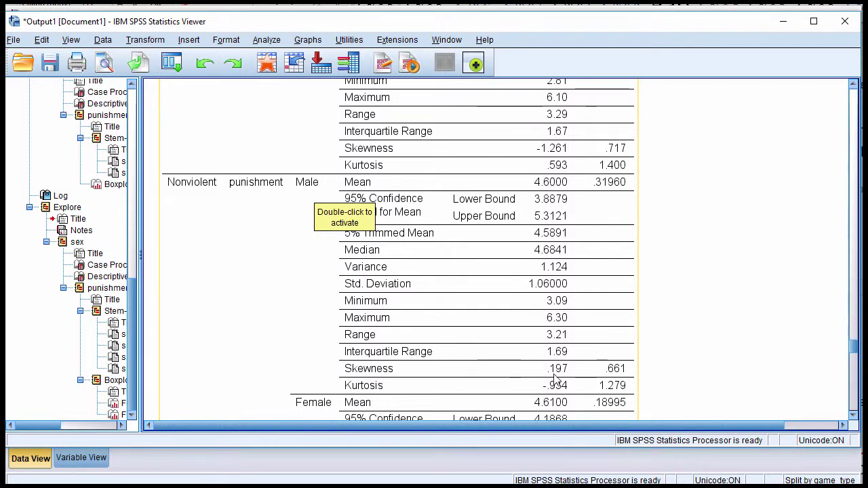
{"action": "scroll", "coordinate": [719, 378], "scroll_direction": "down", "scroll_amount": 4}
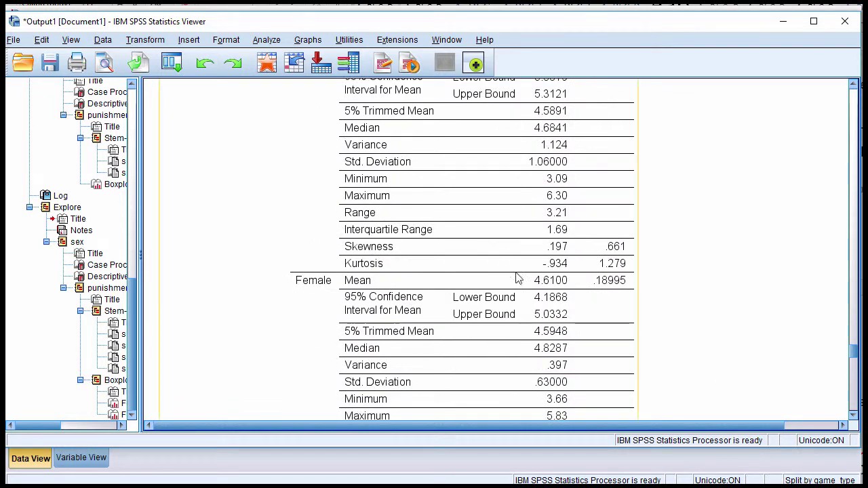
{"action": "scroll", "coordinate": [715, 339], "scroll_direction": "down", "scroll_amount": 2}
{"action": "scroll", "coordinate": [713, 339], "scroll_direction": "up", "scroll_amount": 3}
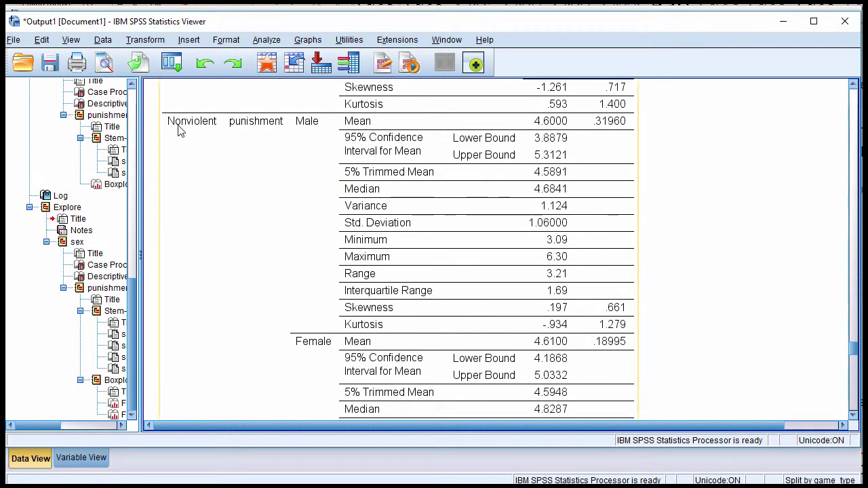
{"action": "scroll", "coordinate": [261, 319], "scroll_direction": "down", "scroll_amount": 3}
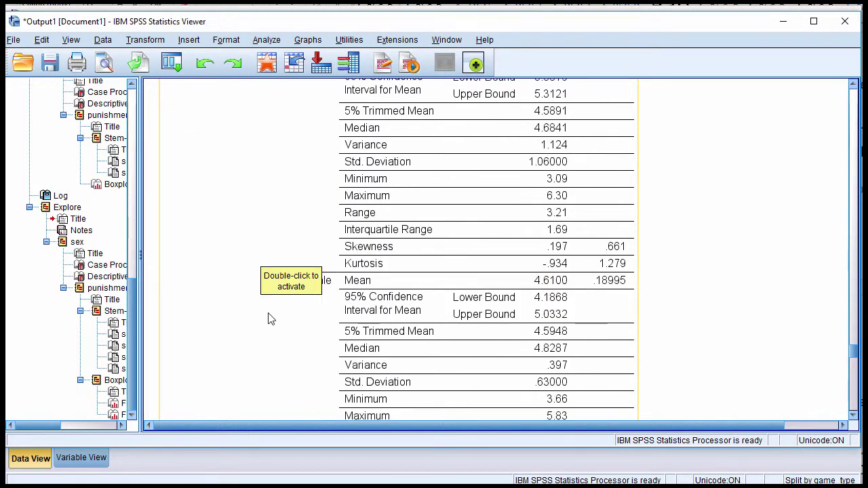
{"action": "scroll", "coordinate": [753, 346], "scroll_direction": "down", "scroll_amount": 6}
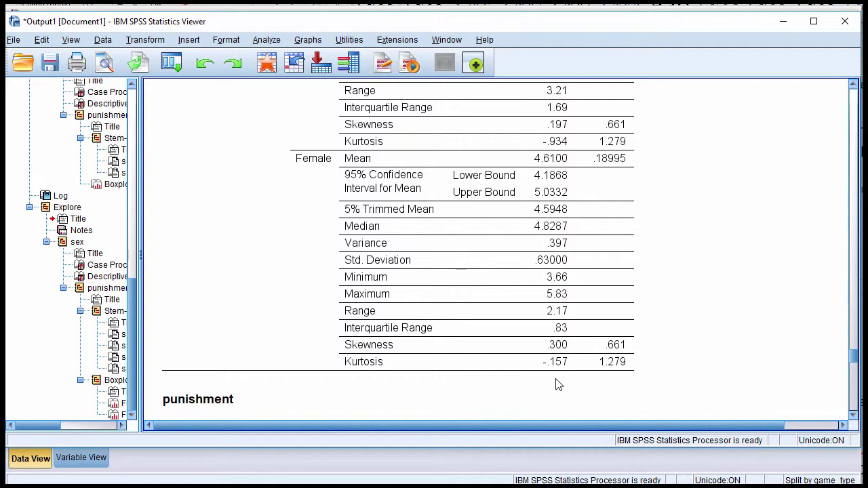
{"action": "scroll", "coordinate": [738, 306], "scroll_direction": "down", "scroll_amount": 20}
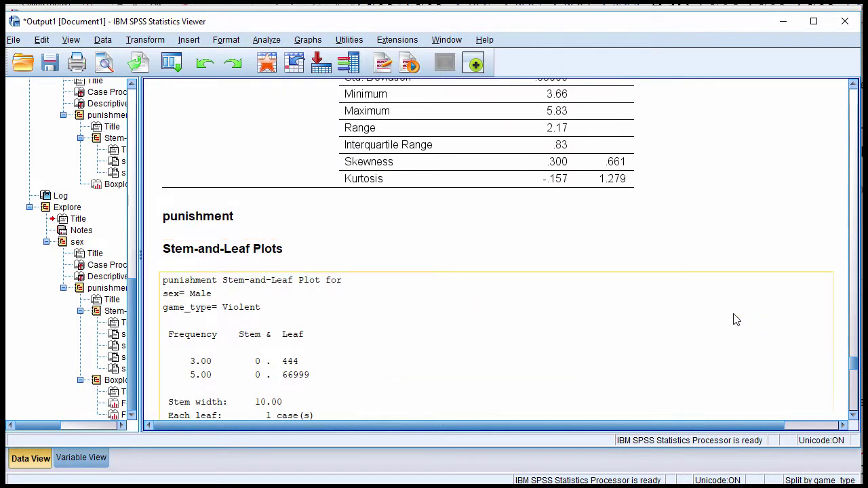
{"action": "scroll", "coordinate": [733, 320], "scroll_direction": "down", "scroll_amount": 20}
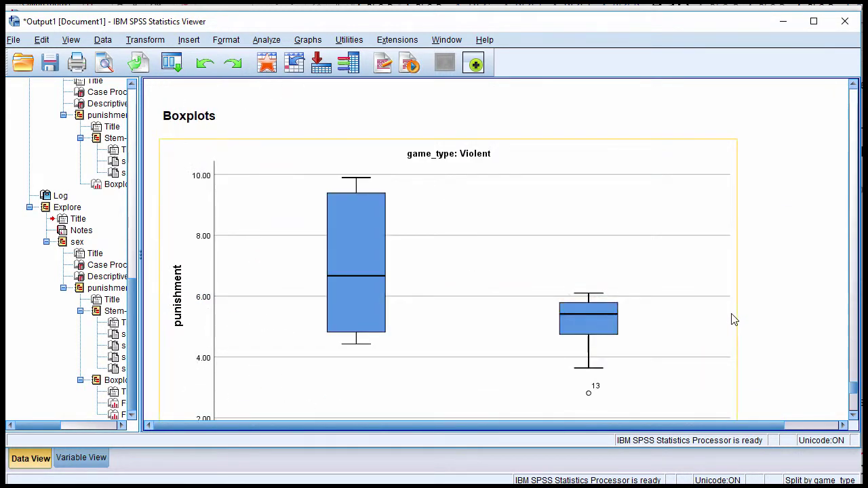
{"action": "scroll", "coordinate": [733, 319], "scroll_direction": "up", "scroll_amount": 12}
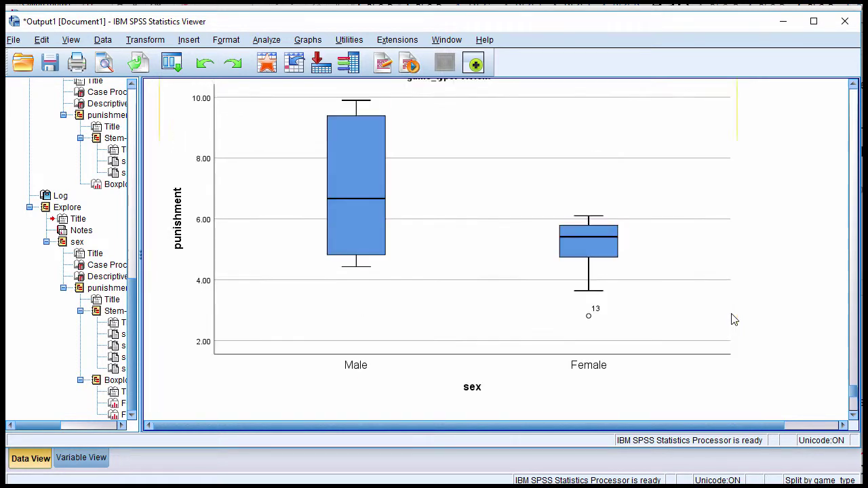
{"action": "scroll", "coordinate": [733, 319], "scroll_direction": "down", "scroll_amount": 6}
{"action": "scroll", "coordinate": [732, 320], "scroll_direction": "up", "scroll_amount": 20}
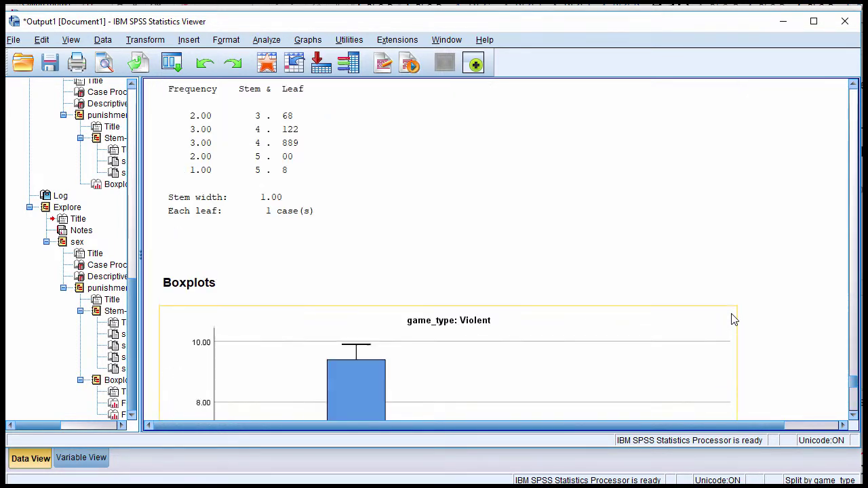
{"action": "scroll", "coordinate": [732, 319], "scroll_direction": "up", "scroll_amount": 12}
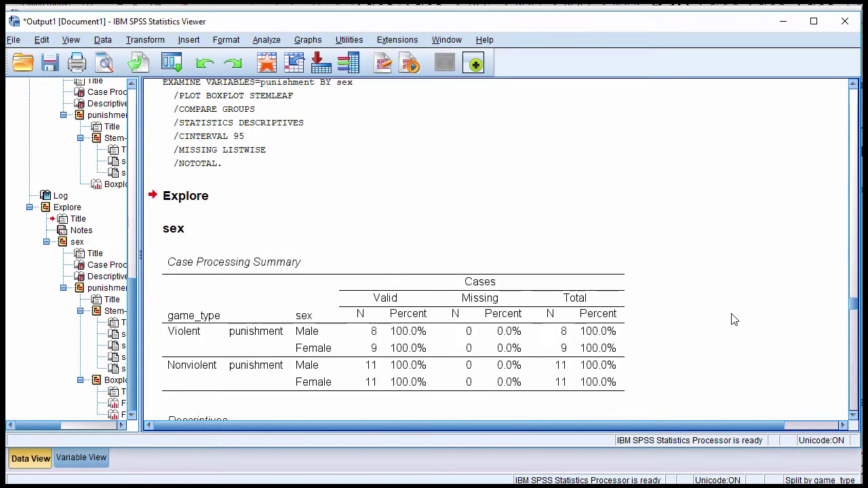
{"action": "scroll", "coordinate": [732, 320], "scroll_direction": "down", "scroll_amount": 12}
{"action": "scroll", "coordinate": [714, 349], "scroll_direction": "up", "scroll_amount": 6}
{"action": "scroll", "coordinate": [713, 348], "scroll_direction": "down", "scroll_amount": 12}
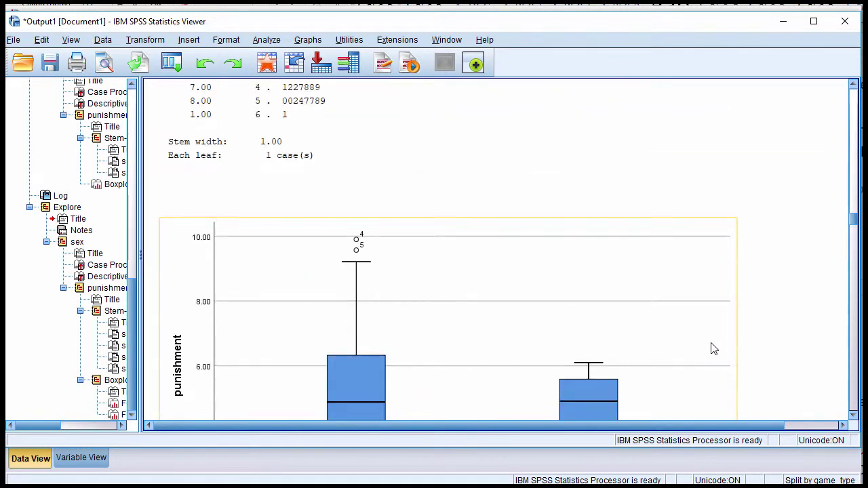
{"action": "scroll", "coordinate": [710, 350], "scroll_direction": "up", "scroll_amount": 12}
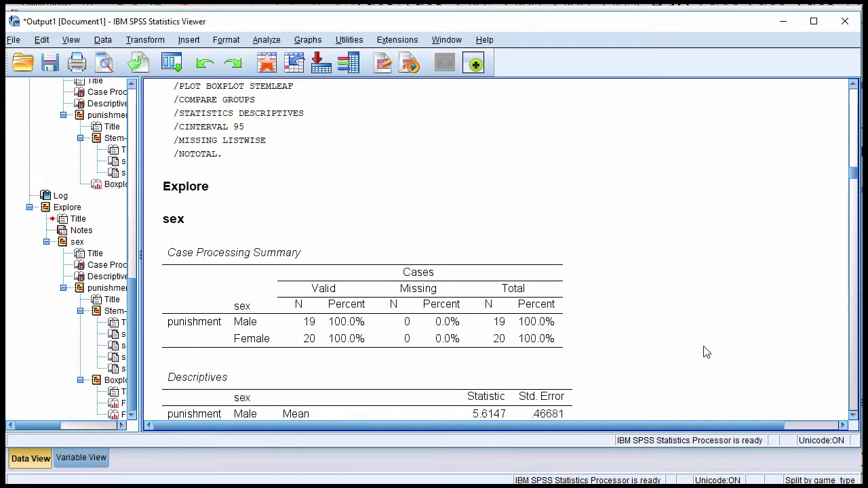